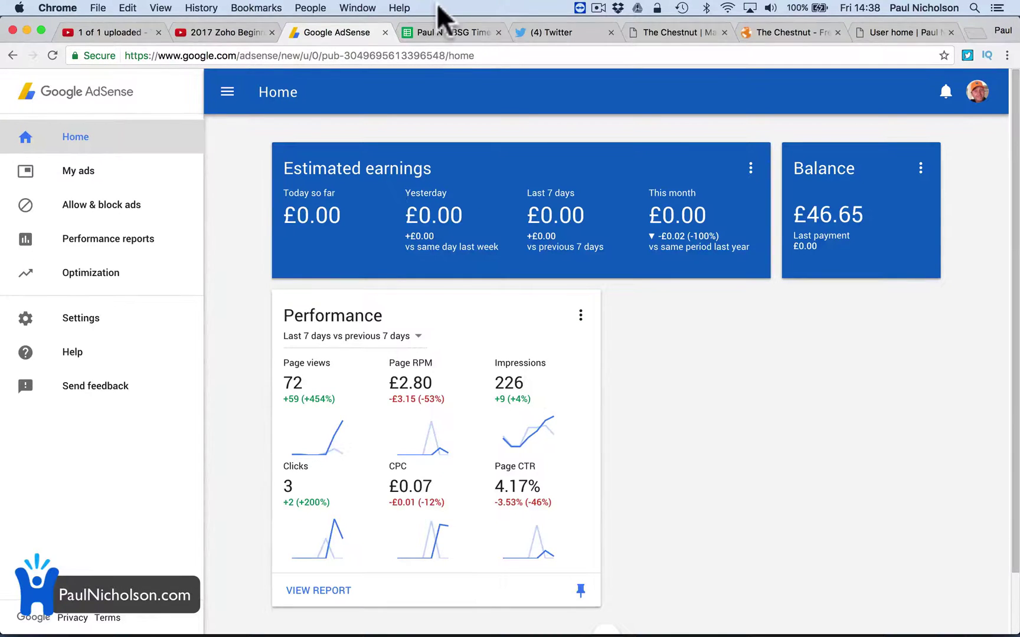
Step: Load wocbeer.com in the YouTube tab to show the WorldOfCraftBeer.com homepage
{"action": "left_click", "coordinate": [232, 32]}
{"action": "left_click", "coordinate": [224, 56]}
{"action": "type", "text": "wocbeer.com"}
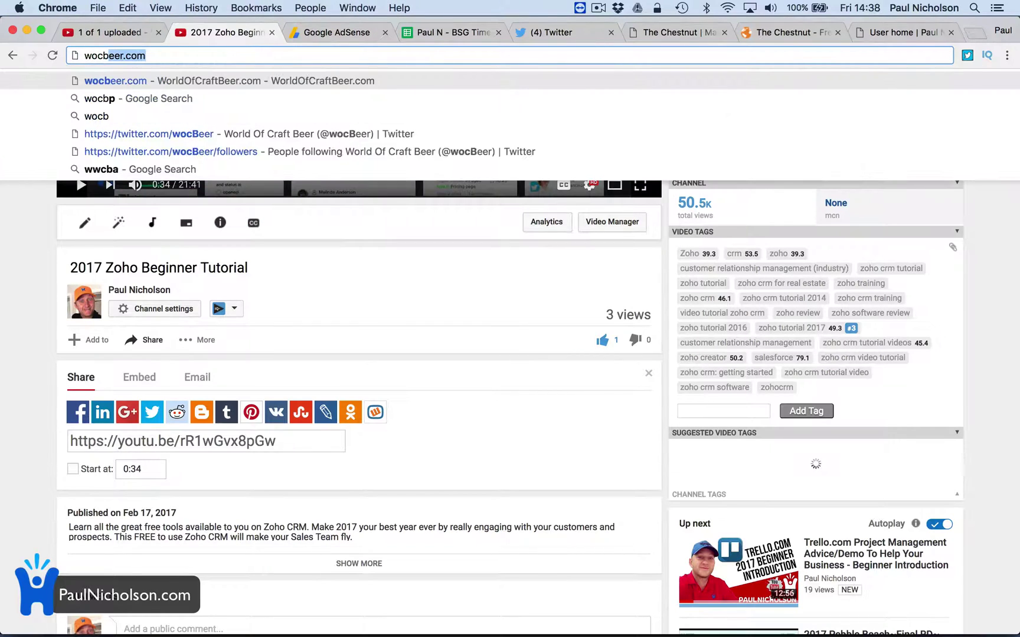
{"action": "key", "text": "Return"}
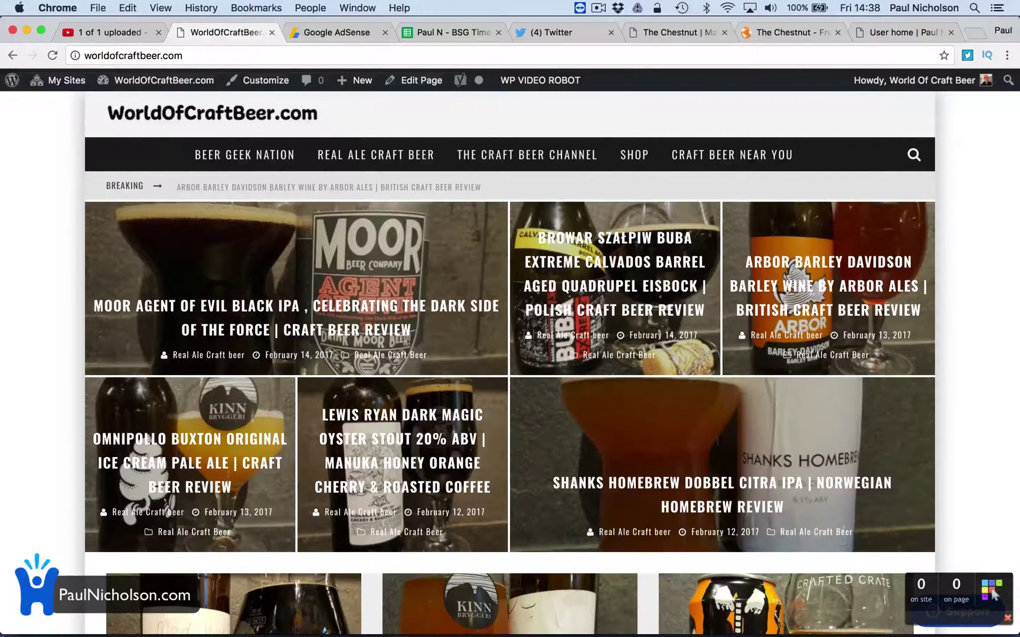
Step: Switch back to the Google AdSense tab showing the account Home dashboard
{"action": "left_click", "coordinate": [307, 34]}
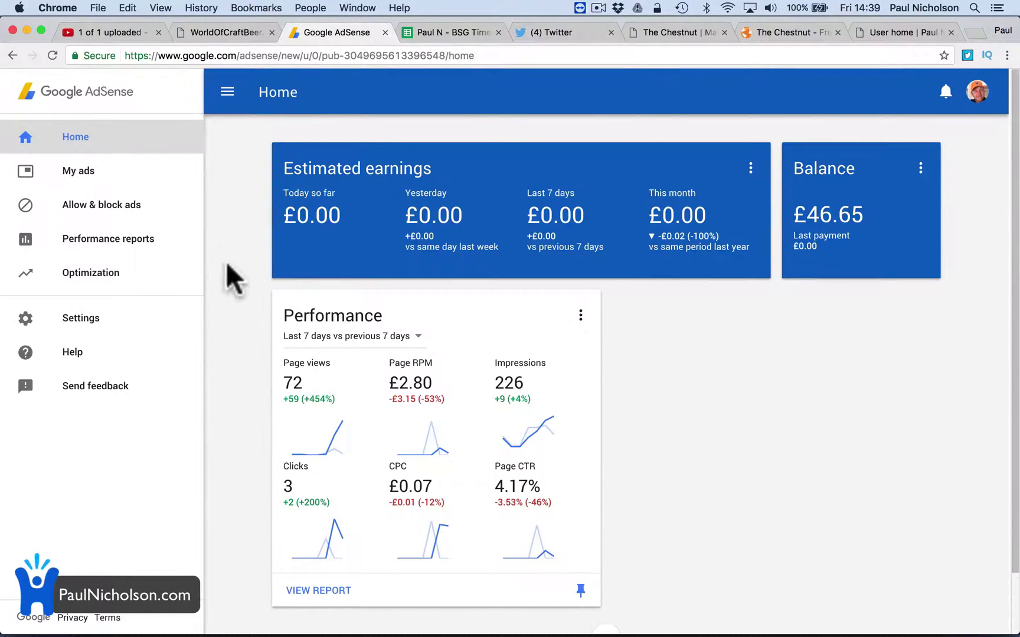
Step: Under My ads > Ad units, create a new responsive ad unit named 'World Of Craft Beer Ad'
{"action": "left_click", "coordinate": [124, 177]}
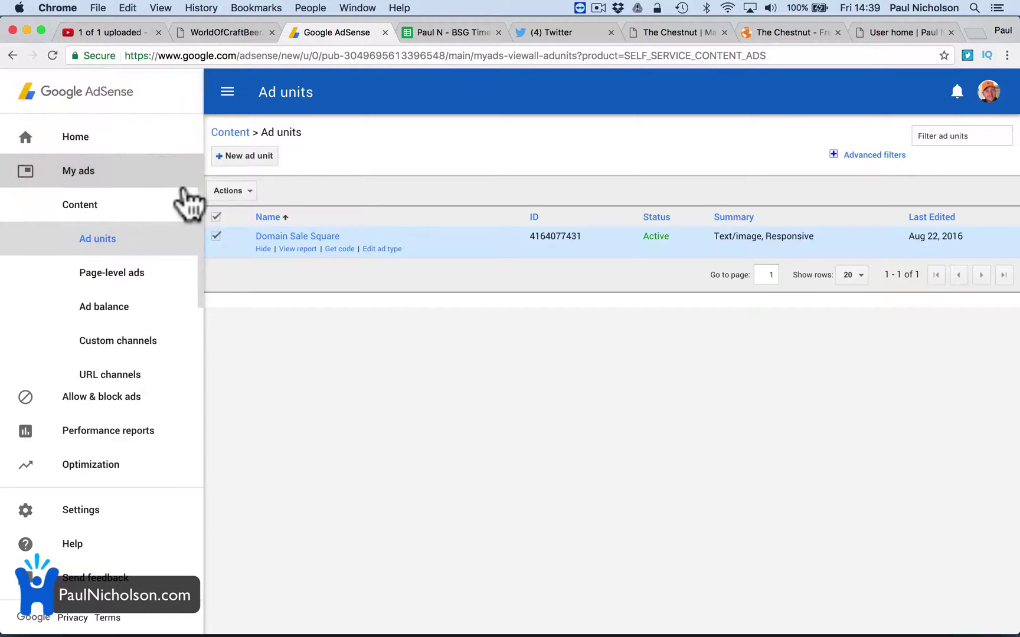
{"action": "left_click", "coordinate": [243, 158]}
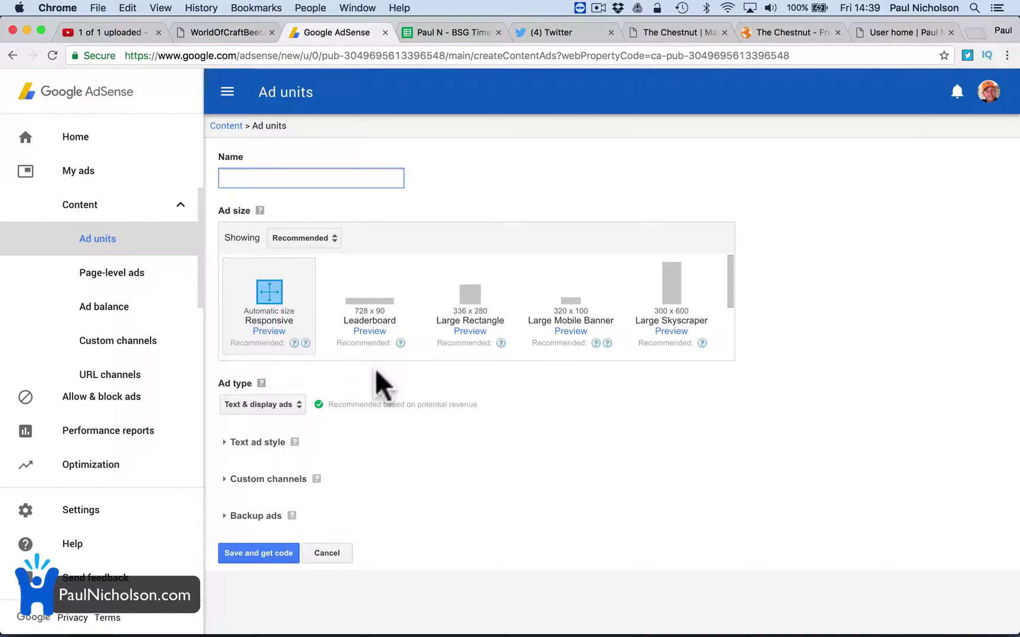
{"action": "left_click", "coordinate": [231, 177]}
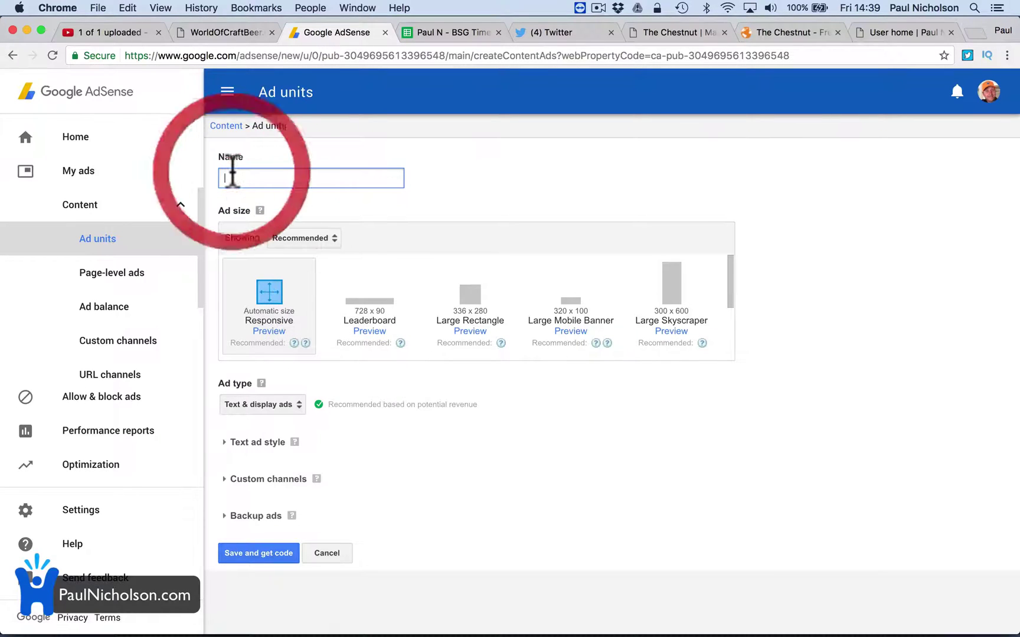
{"action": "type", "text": "w"}
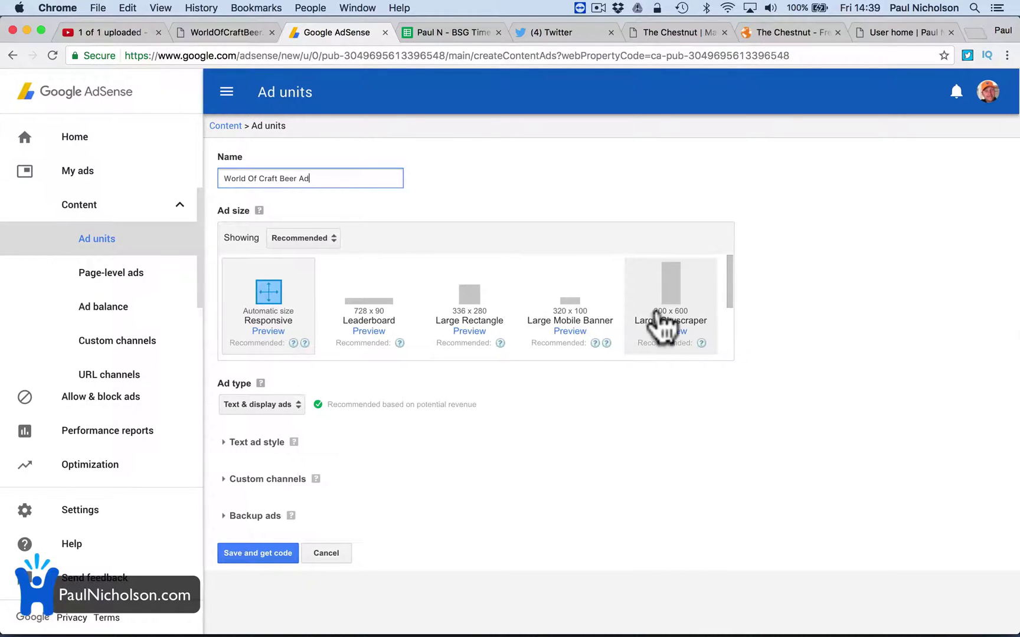
{"action": "scroll", "coordinate": [661, 327], "scroll_direction": "down", "scroll_amount": 1}
{"action": "scroll", "coordinate": [661, 327], "scroll_direction": "down", "scroll_amount": 3}
{"action": "scroll", "coordinate": [656, 307], "scroll_direction": "up", "scroll_amount": 3}
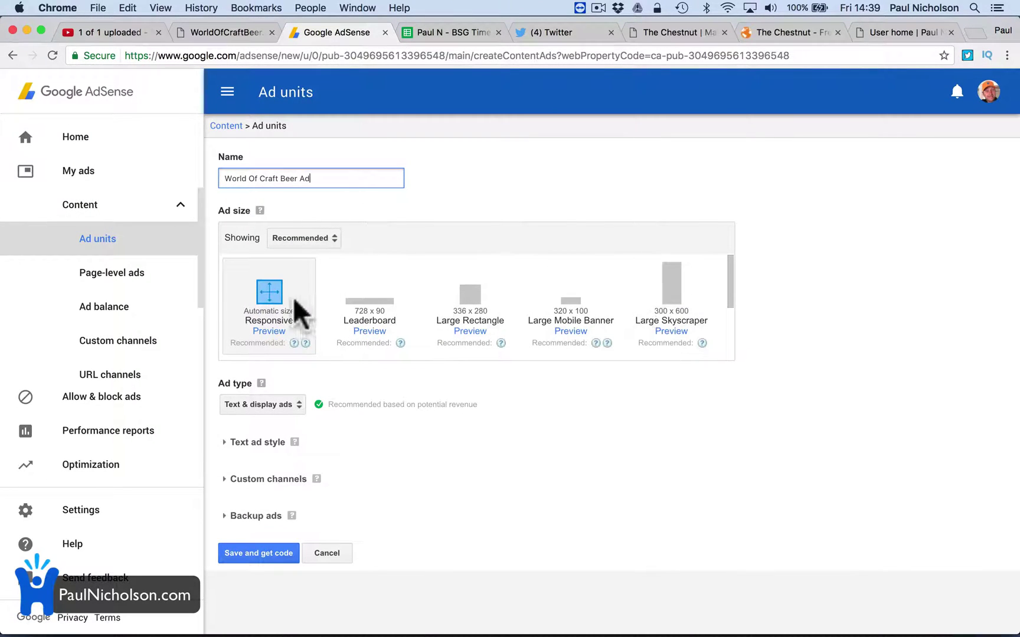
{"action": "left_click", "coordinate": [228, 442]}
{"action": "scroll", "coordinate": [228, 442], "scroll_direction": "down", "scroll_amount": 2}
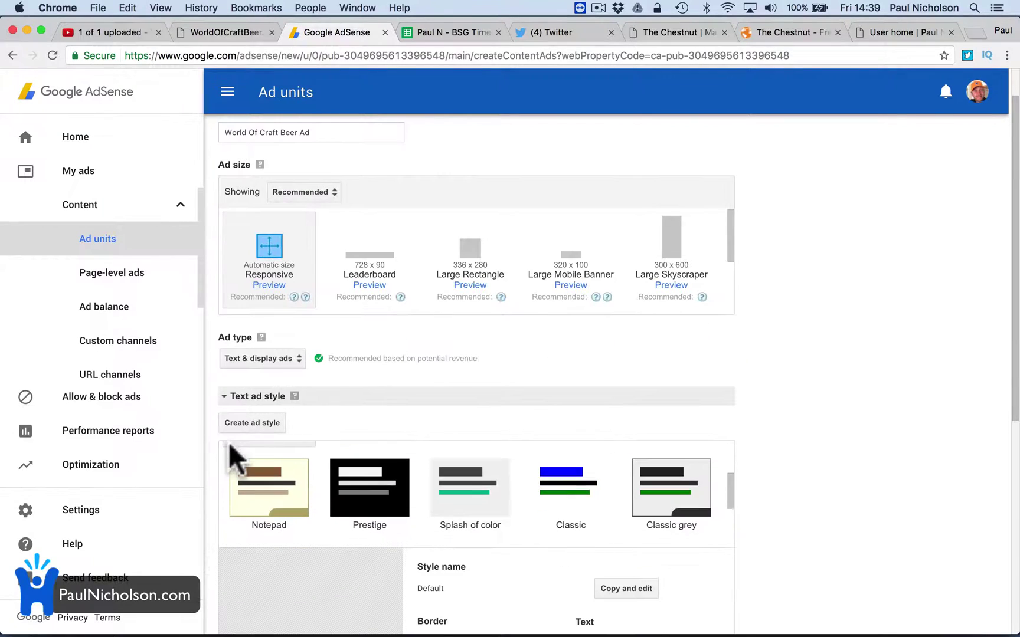
{"action": "left_click", "coordinate": [222, 395]}
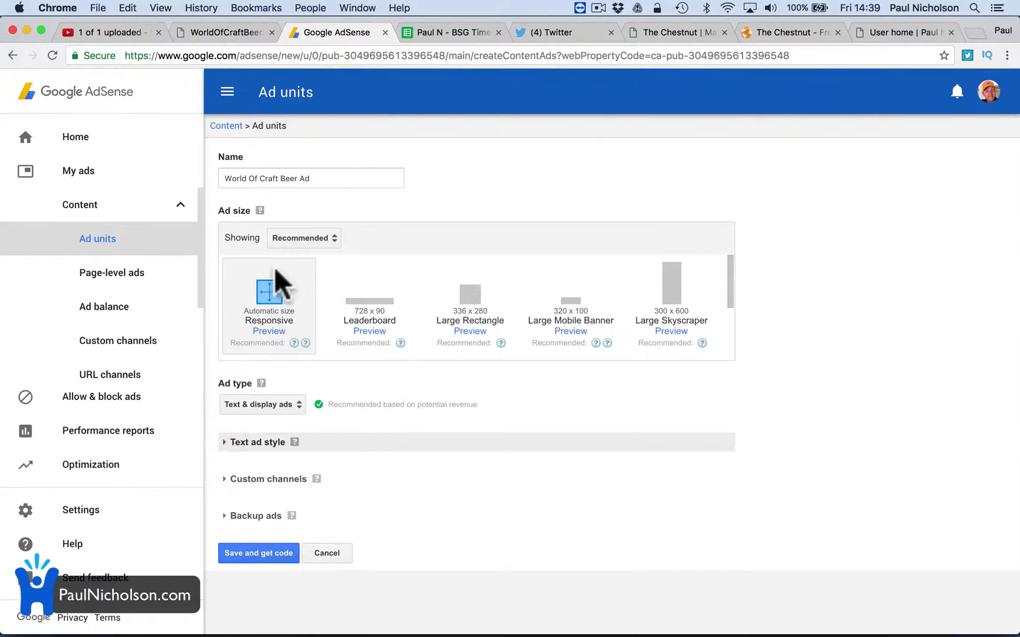
{"action": "left_click", "coordinate": [298, 404]}
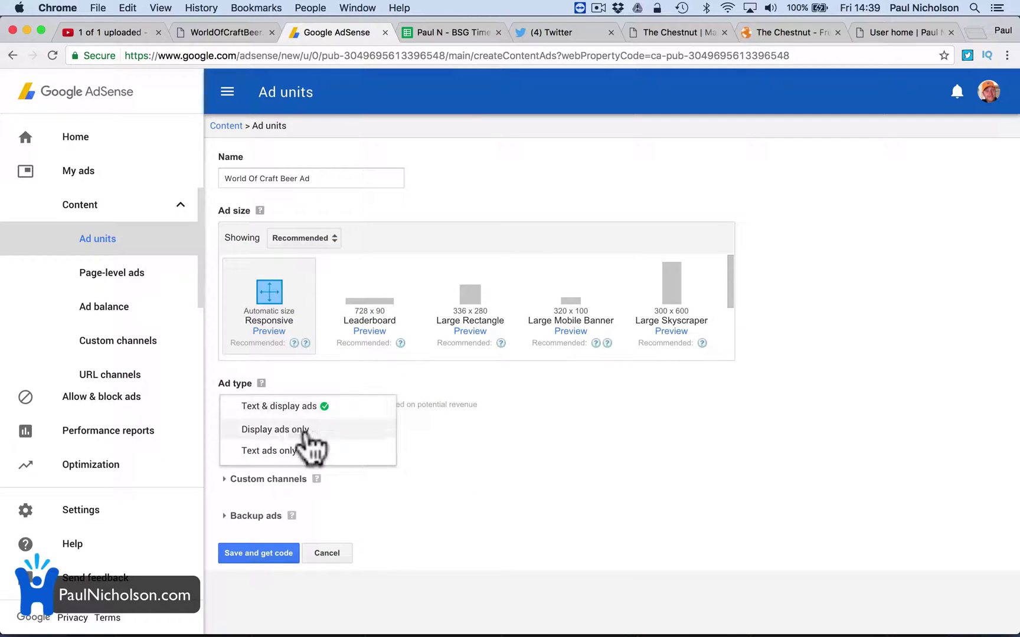
{"action": "left_click", "coordinate": [425, 478]}
{"action": "left_click", "coordinate": [373, 483]}
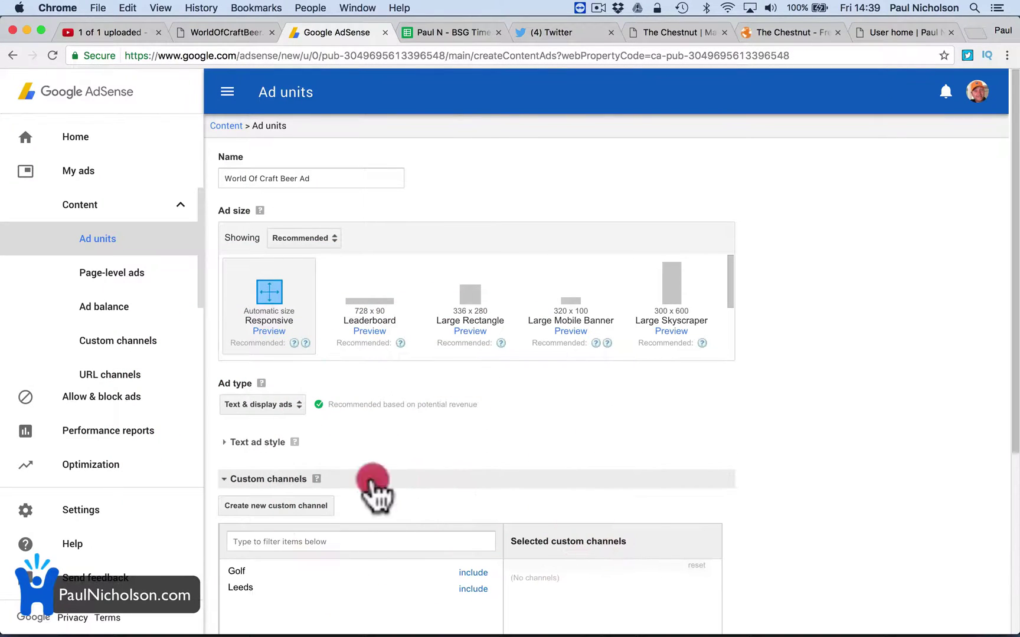
{"action": "left_click", "coordinate": [228, 481]}
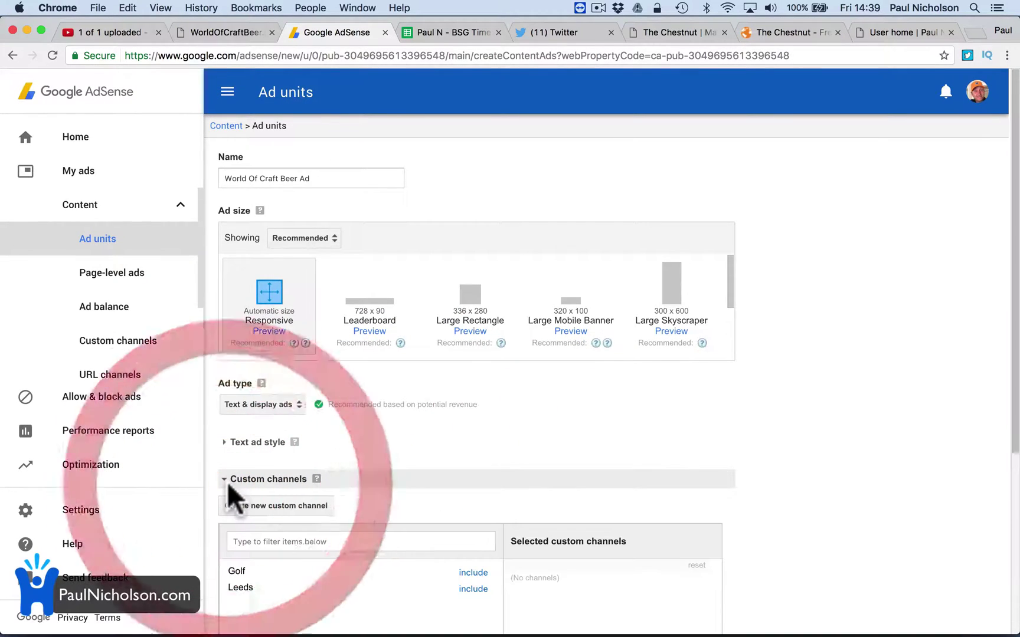
{"action": "scroll", "coordinate": [226, 481], "scroll_direction": "down", "scroll_amount": 5}
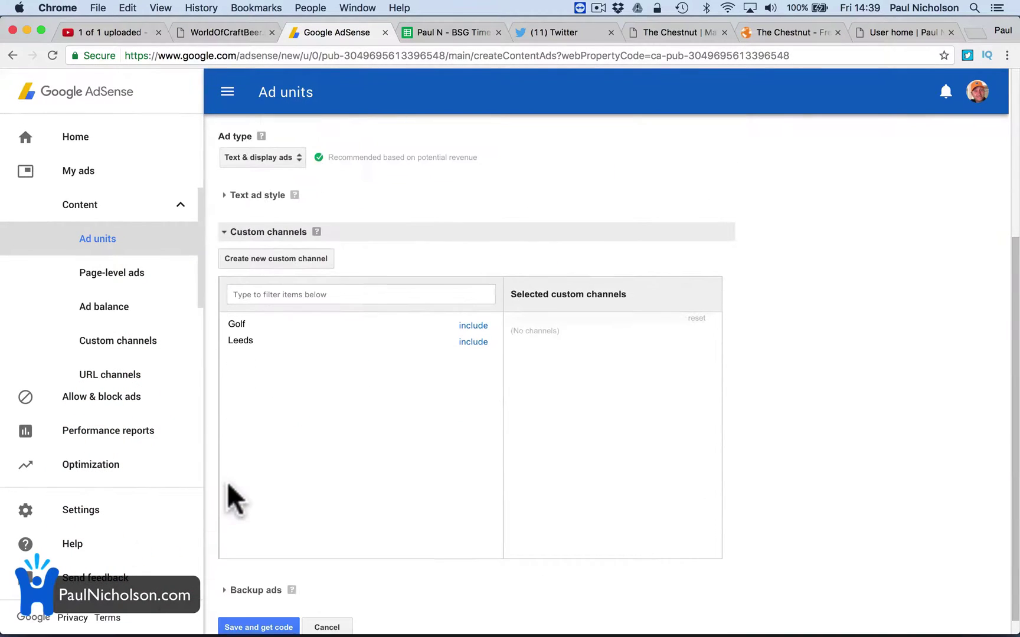
{"action": "left_click", "coordinate": [336, 297]}
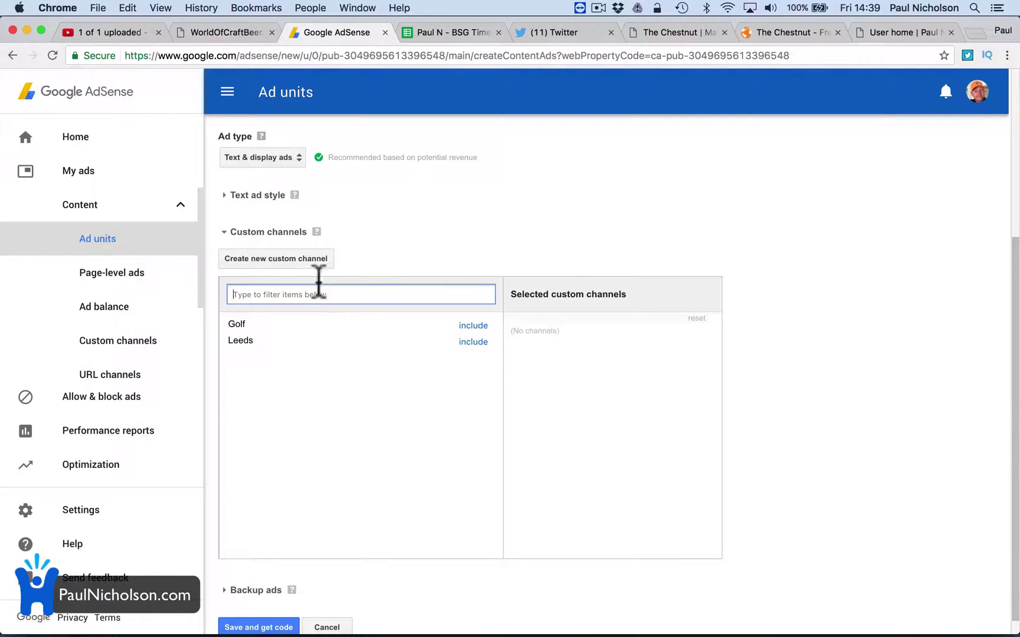
{"action": "left_click", "coordinate": [315, 230]}
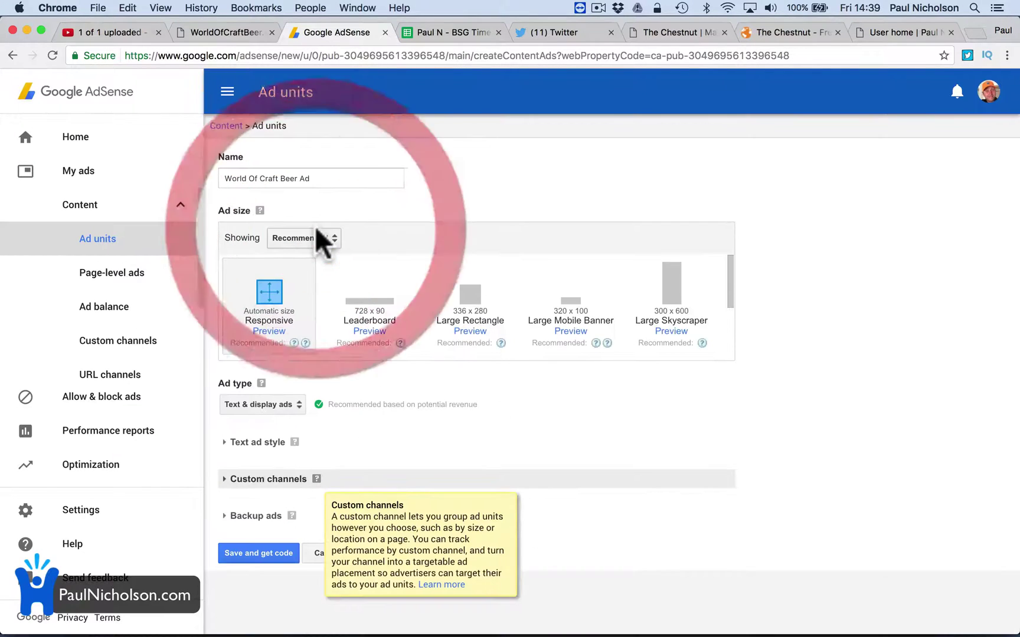
{"action": "scroll", "coordinate": [361, 371], "scroll_direction": "down", "scroll_amount": 3}
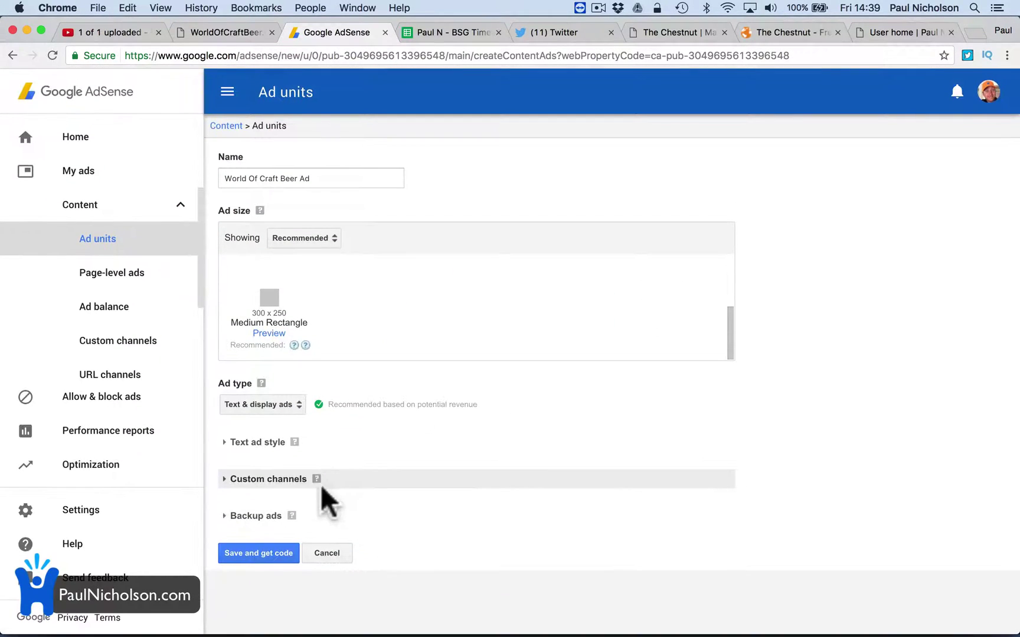
{"action": "mouse_move", "coordinate": [315, 479]}
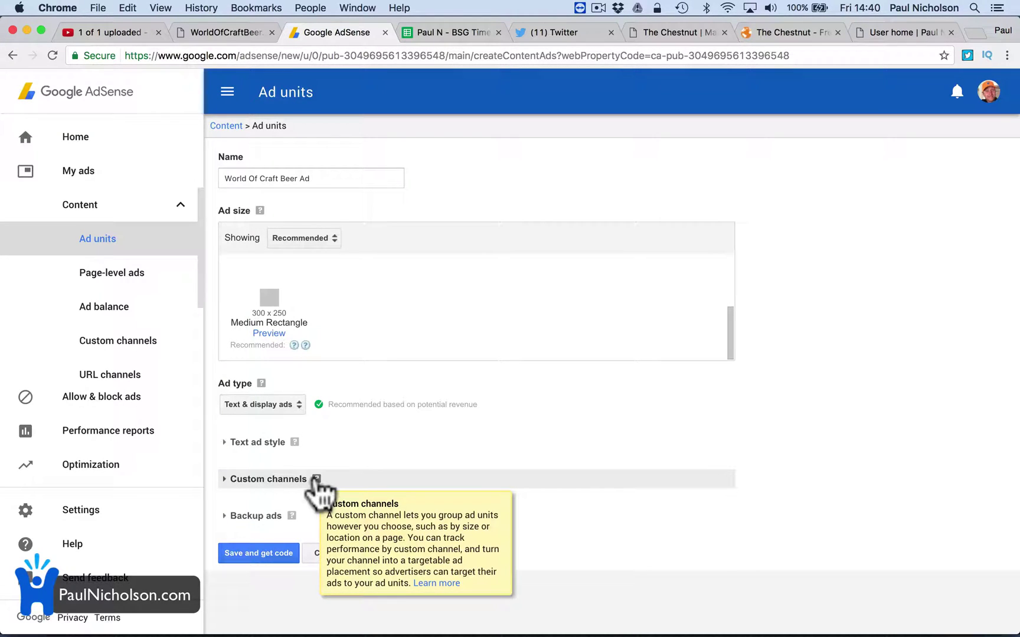
{"action": "left_click", "coordinate": [357, 445]}
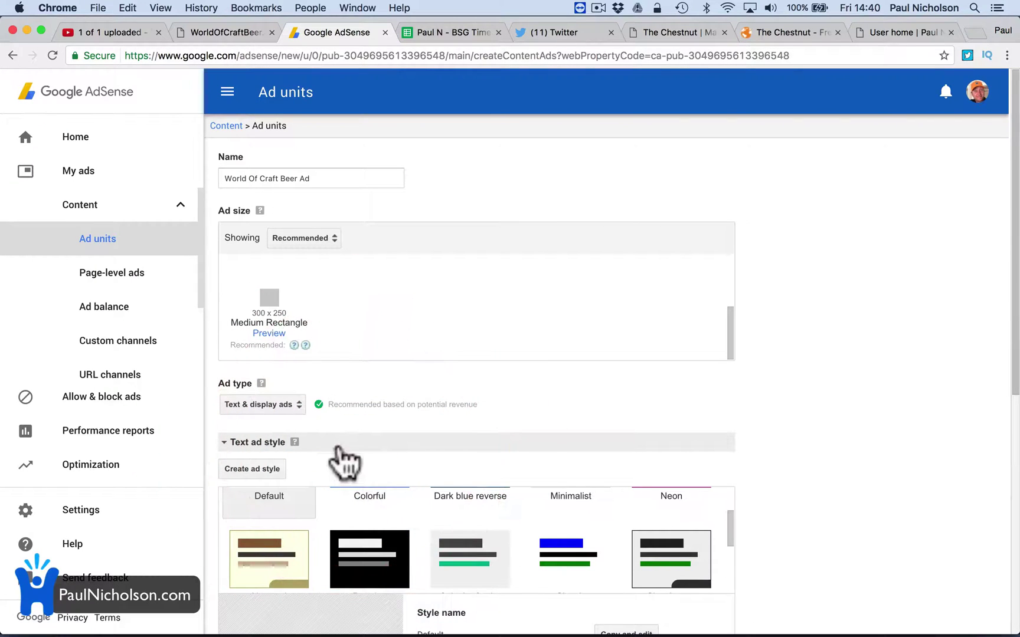
{"action": "left_click", "coordinate": [338, 446]}
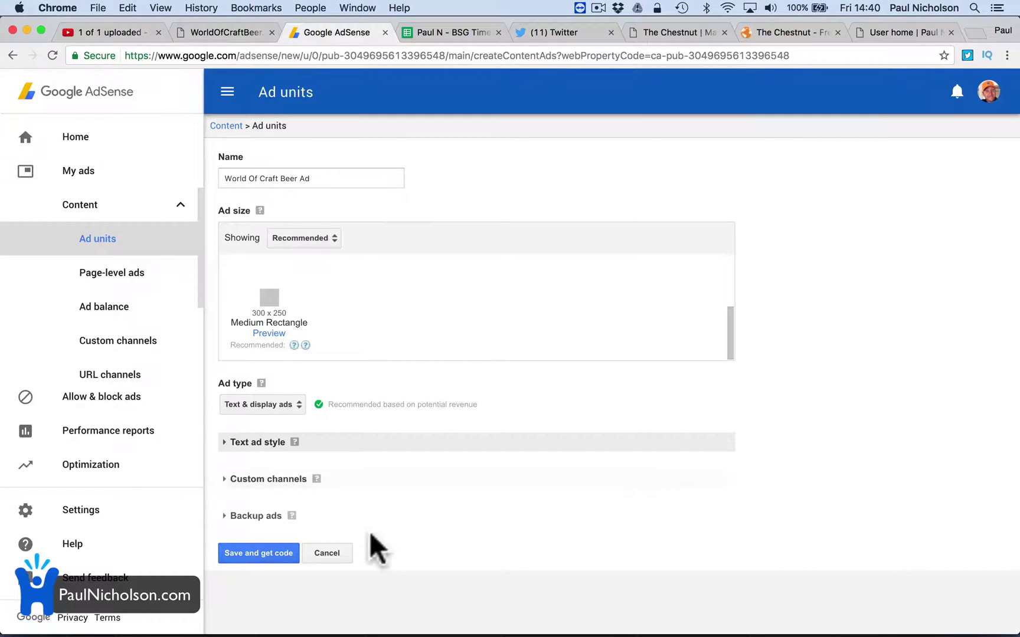
Step: Save the ad unit, copy its generated ad code, and close the code window
{"action": "left_click", "coordinate": [269, 553]}
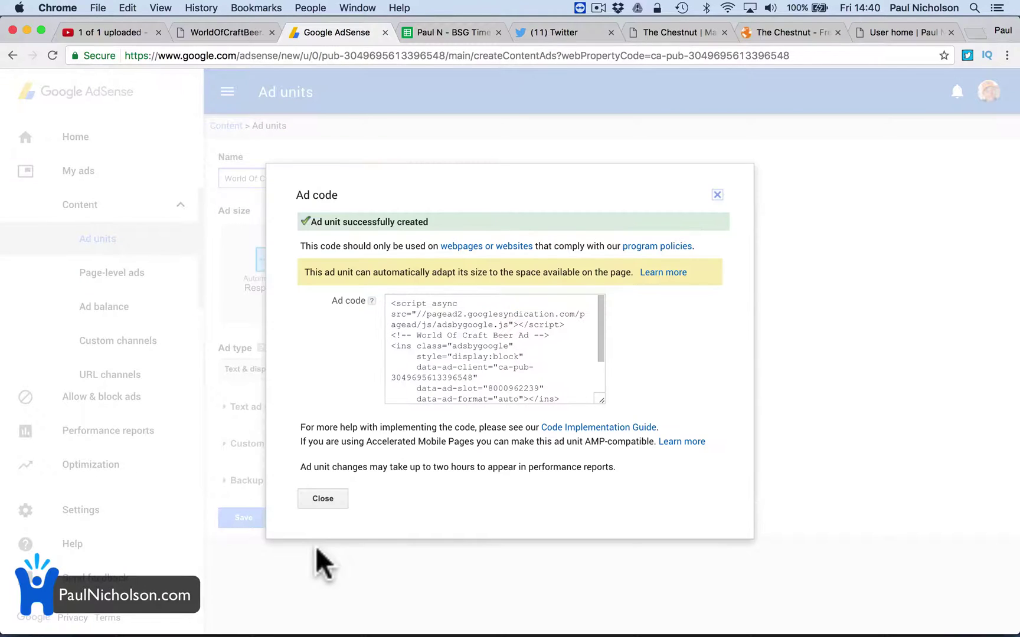
{"action": "left_click", "coordinate": [426, 356]}
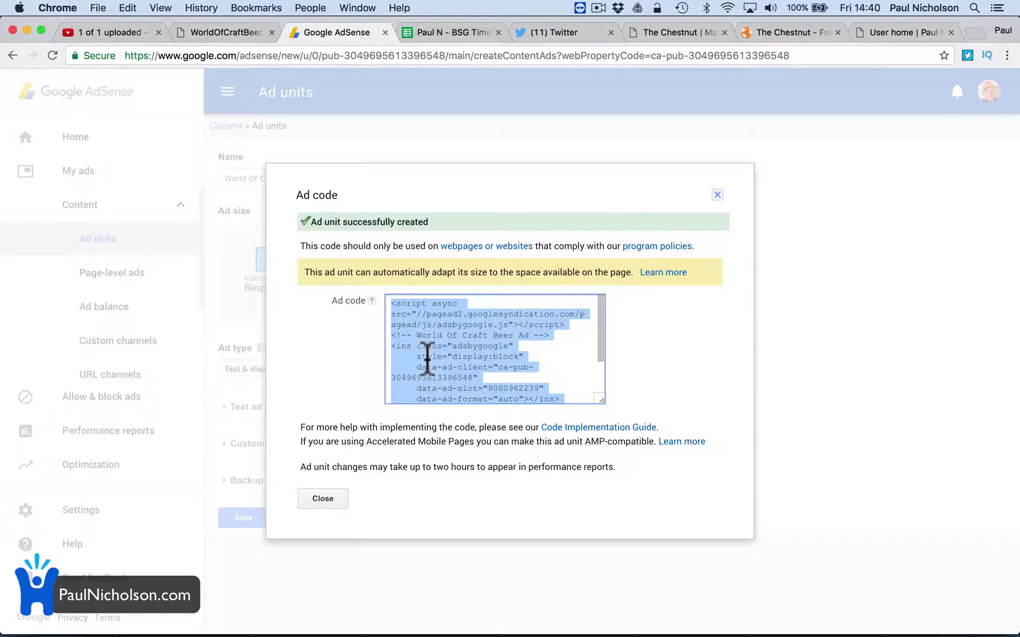
{"action": "key", "text": "super+c"}
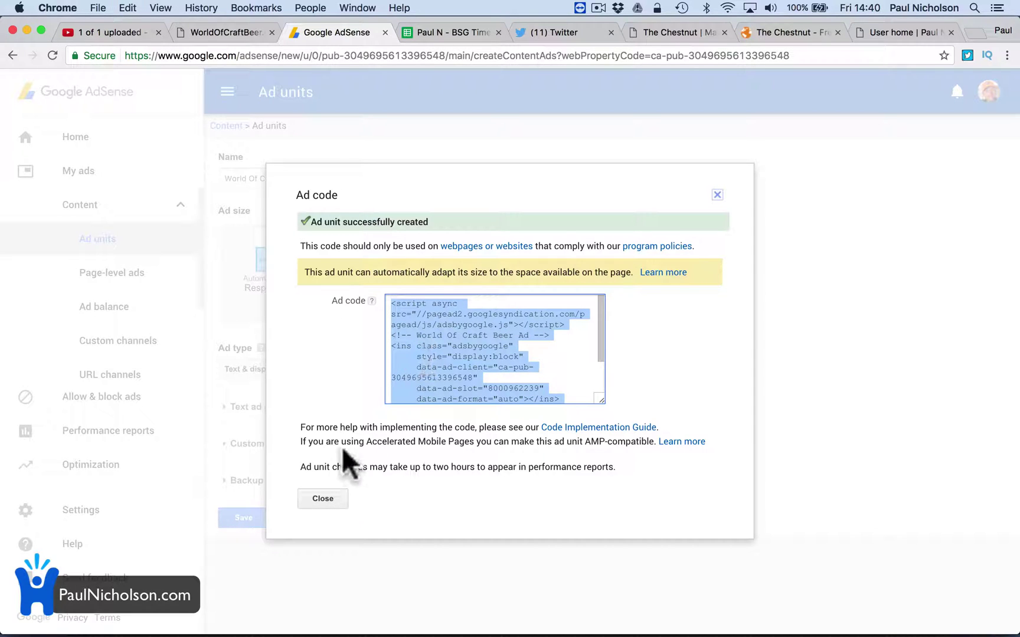
{"action": "left_click", "coordinate": [323, 500]}
Step: From the WorldOfCraftBeer.com admin bar dropdown, open the Valenti Theme Options page
{"action": "left_click", "coordinate": [192, 41]}
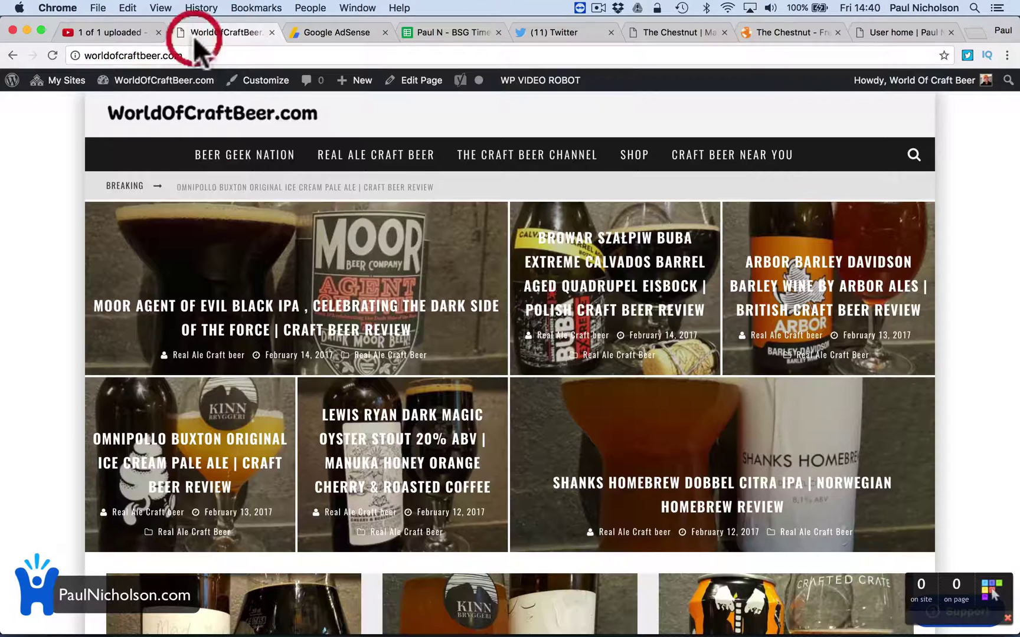
{"action": "mouse_move", "coordinate": [127, 82]}
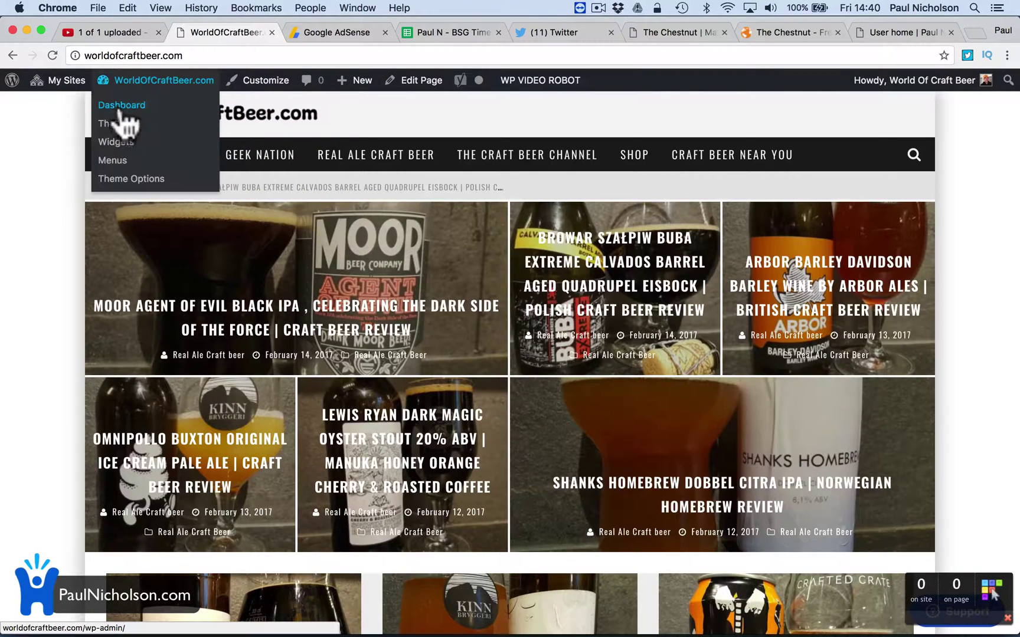
{"action": "left_click", "coordinate": [118, 178]}
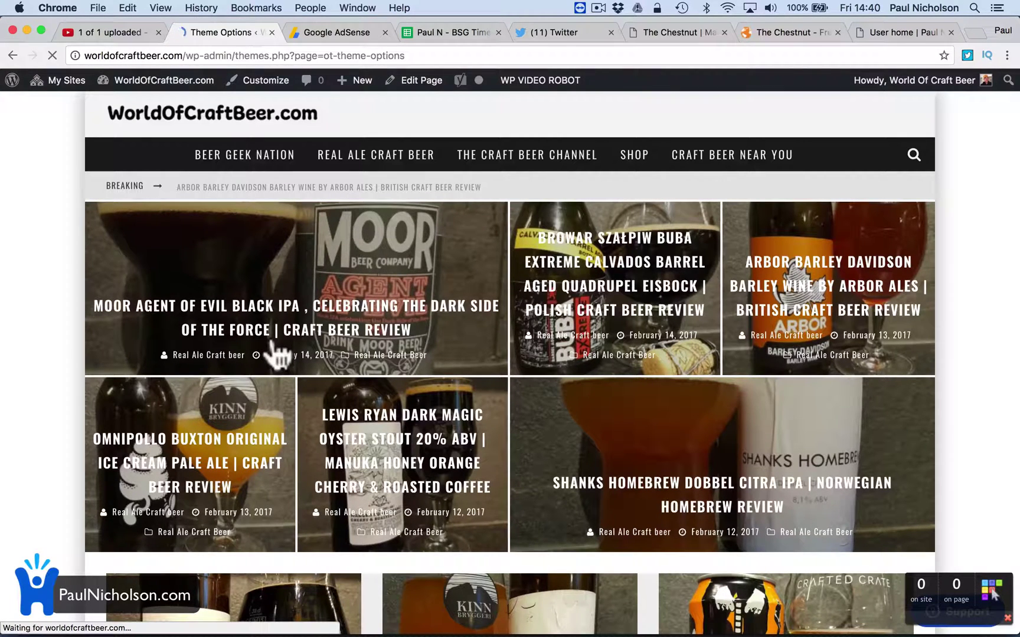
{"action": "scroll", "coordinate": [247, 413], "scroll_direction": "down", "scroll_amount": 4}
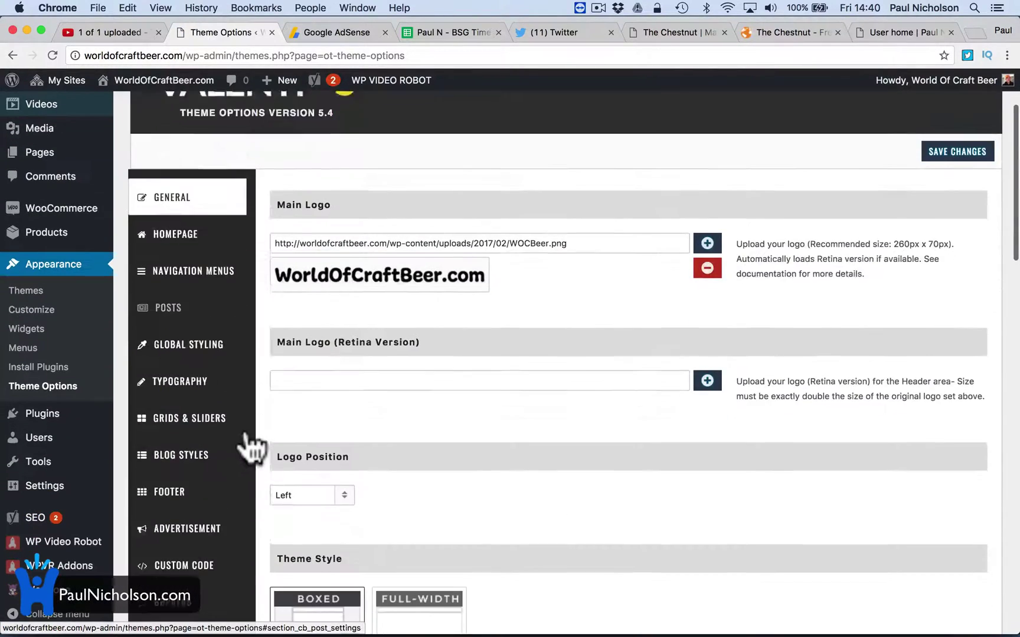
Step: Paste the AdSense code as the 728 x 90 header Banner Code under Advertisement and save
{"action": "scroll", "coordinate": [236, 443], "scroll_direction": "down", "scroll_amount": 2}
{"action": "left_click", "coordinate": [228, 445]}
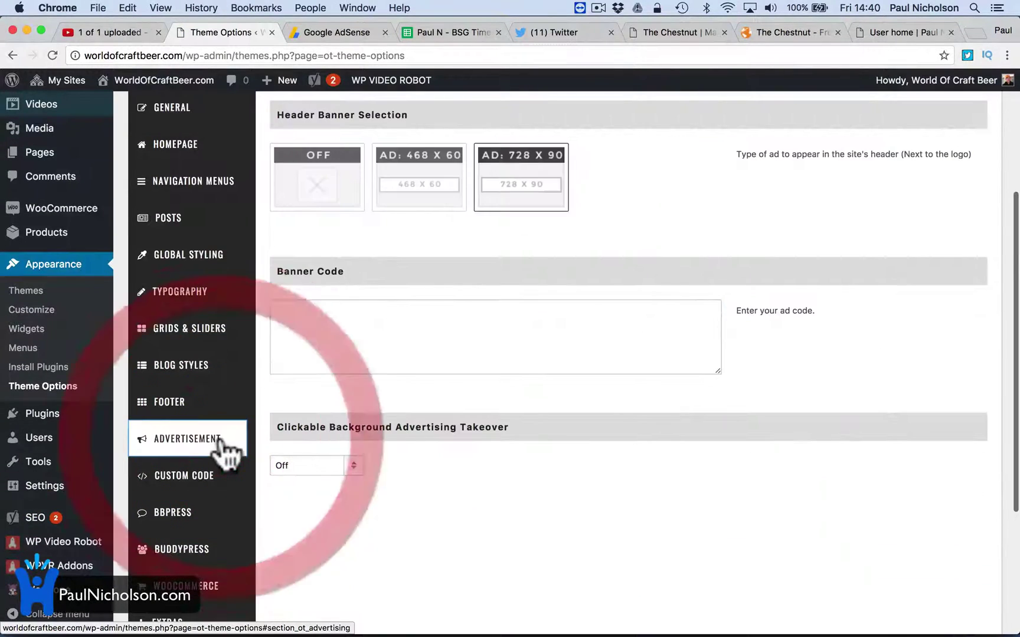
{"action": "left_click", "coordinate": [350, 331]}
{"action": "left_click", "coordinate": [519, 193]}
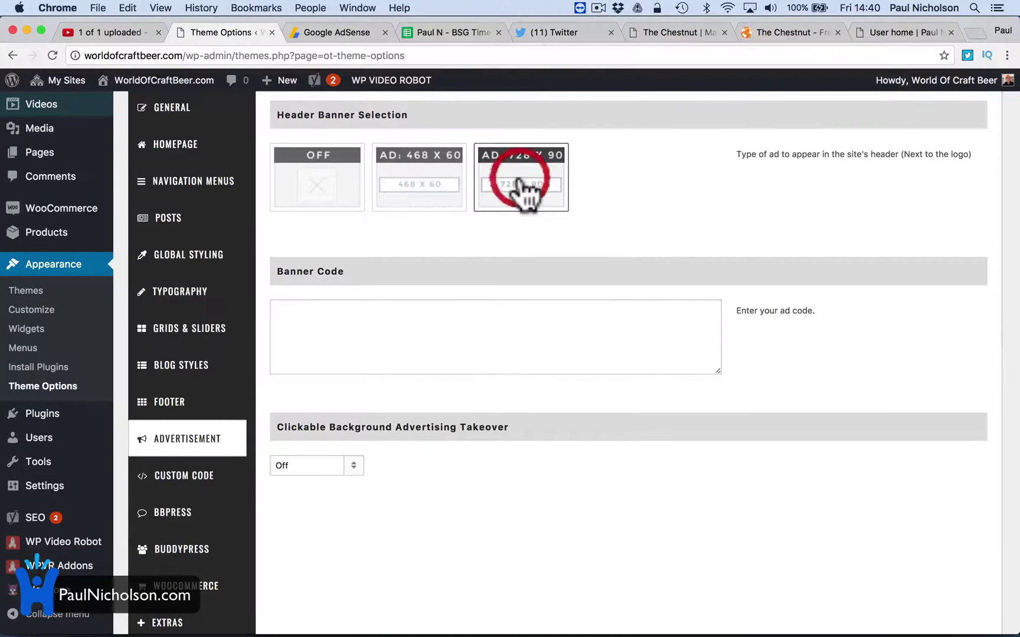
{"action": "left_click", "coordinate": [432, 321]}
{"action": "key", "text": "super+v"}
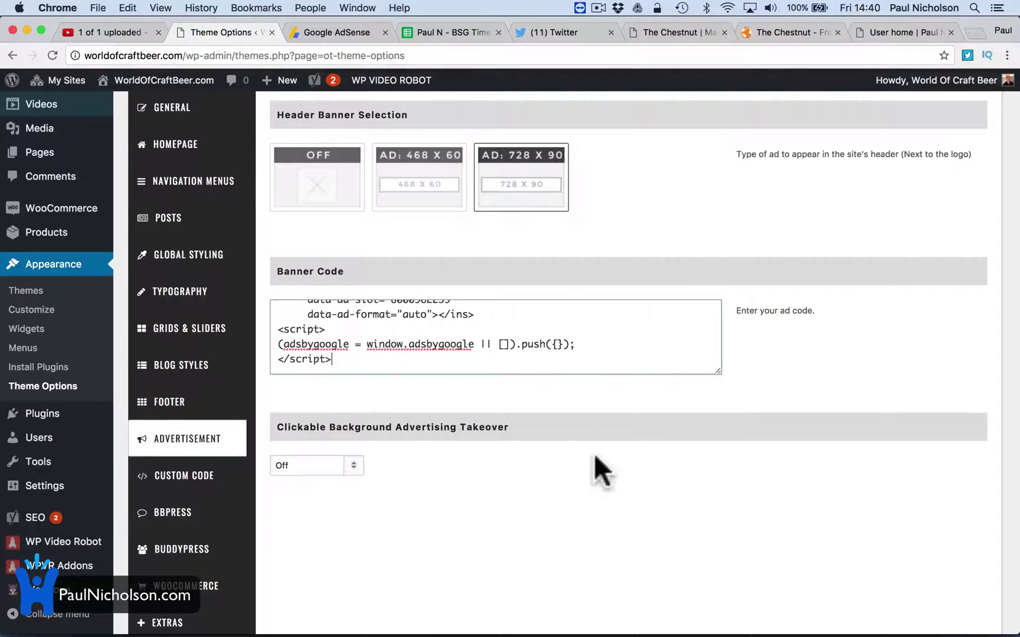
{"action": "scroll", "coordinate": [594, 453], "scroll_direction": "down", "scroll_amount": 2}
{"action": "scroll", "coordinate": [648, 476], "scroll_direction": "down", "scroll_amount": 6}
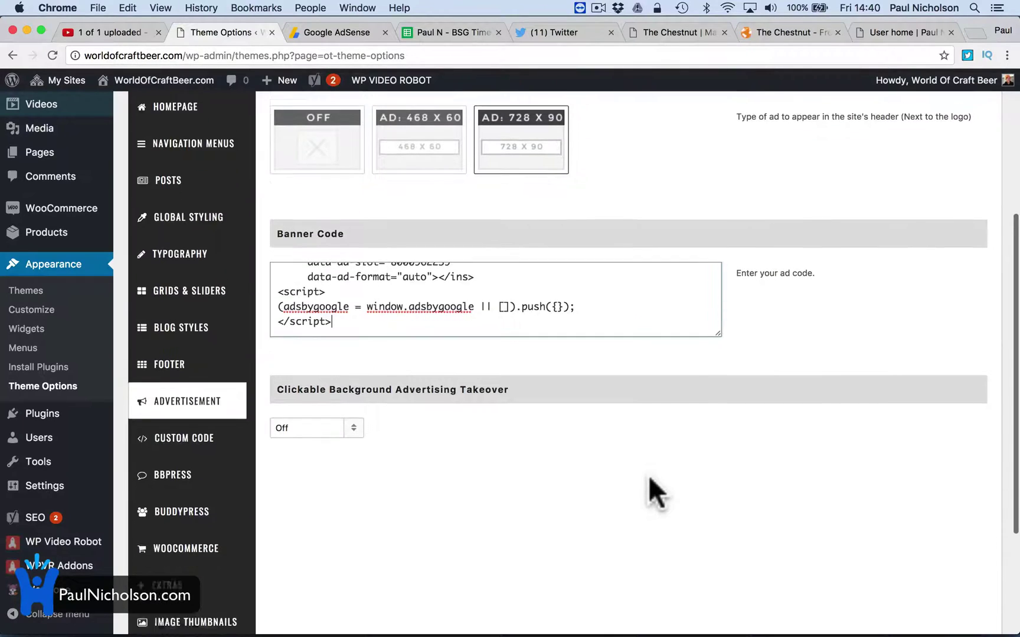
{"action": "left_click", "coordinate": [944, 541]}
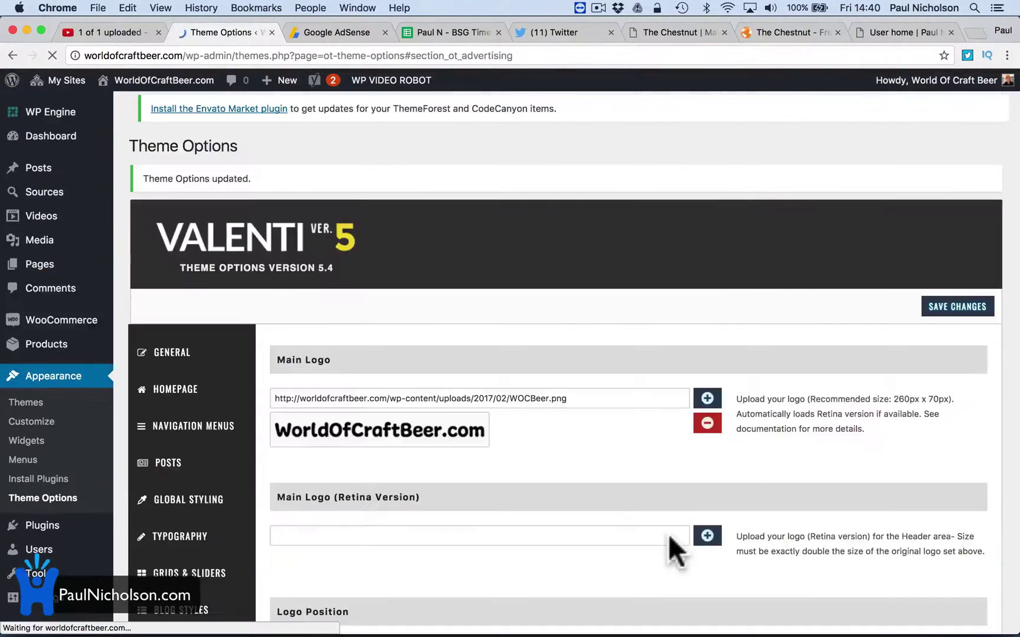
Step: In the Posts tab, paste the ad code into Post End Of Content Banner Code and save
{"action": "scroll", "coordinate": [164, 487], "scroll_direction": "down", "scroll_amount": 3}
{"action": "scroll", "coordinate": [164, 487], "scroll_direction": "down", "scroll_amount": 2}
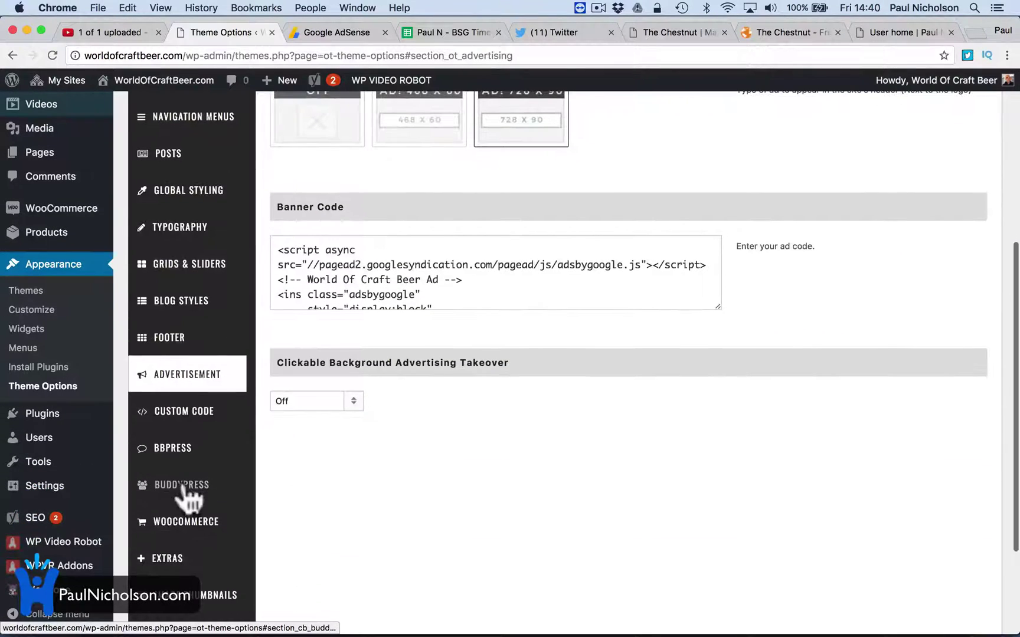
{"action": "scroll", "coordinate": [200, 341], "scroll_direction": "down", "scroll_amount": 4}
{"action": "scroll", "coordinate": [199, 327], "scroll_direction": "up", "scroll_amount": 4}
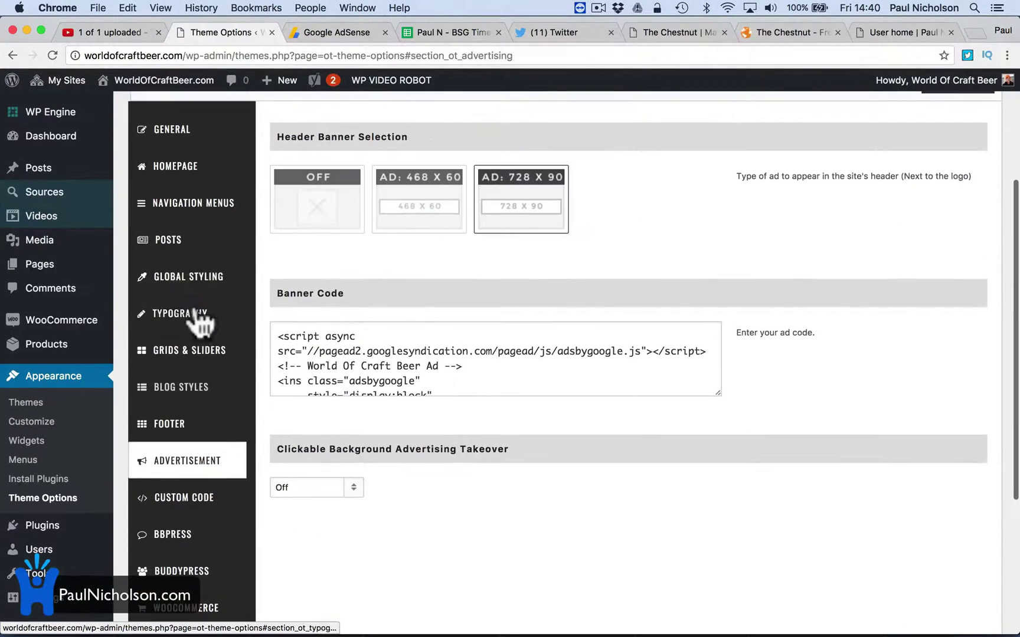
{"action": "left_click", "coordinate": [200, 251]}
{"action": "scroll", "coordinate": [413, 360], "scroll_direction": "down", "scroll_amount": 2}
{"action": "scroll", "coordinate": [420, 373], "scroll_direction": "down", "scroll_amount": 10}
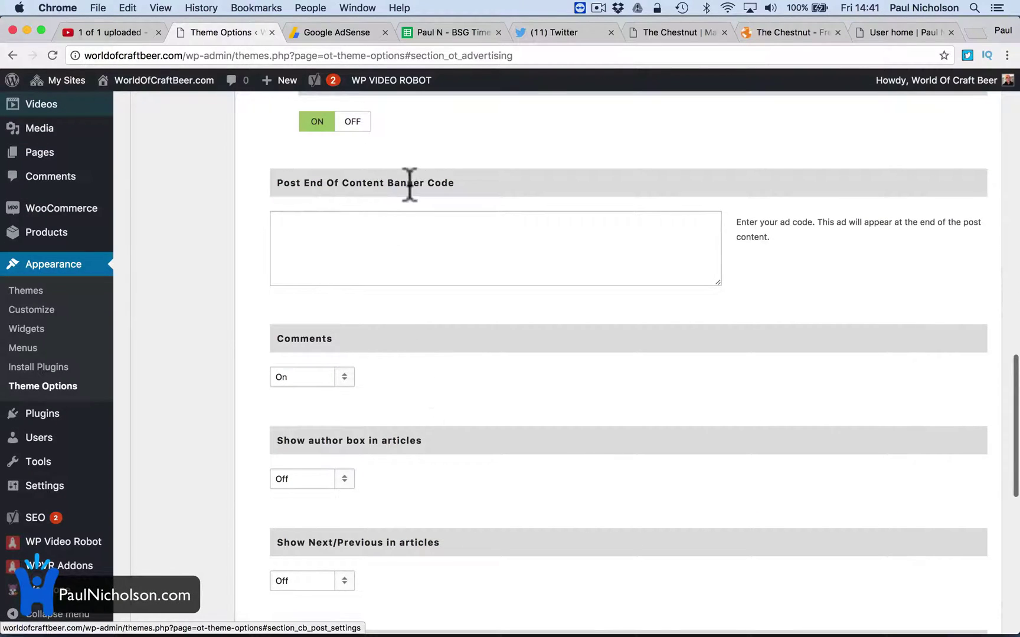
{"action": "left_click", "coordinate": [416, 230]}
{"action": "key", "text": "super+v"}
{"action": "scroll", "coordinate": [617, 403], "scroll_direction": "down", "scroll_amount": 15}
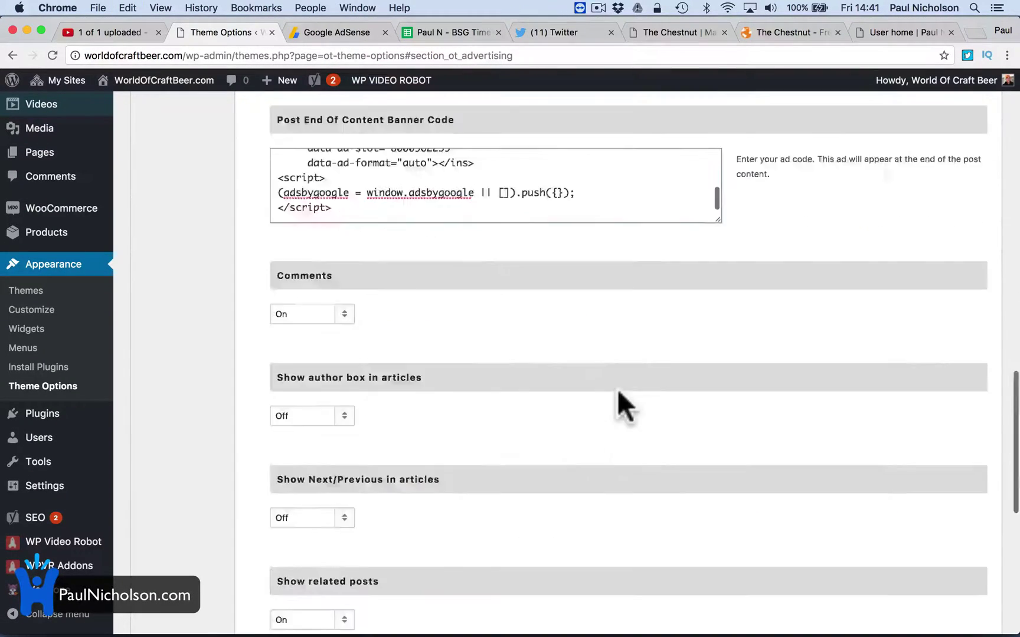
{"action": "left_click", "coordinate": [957, 544]}
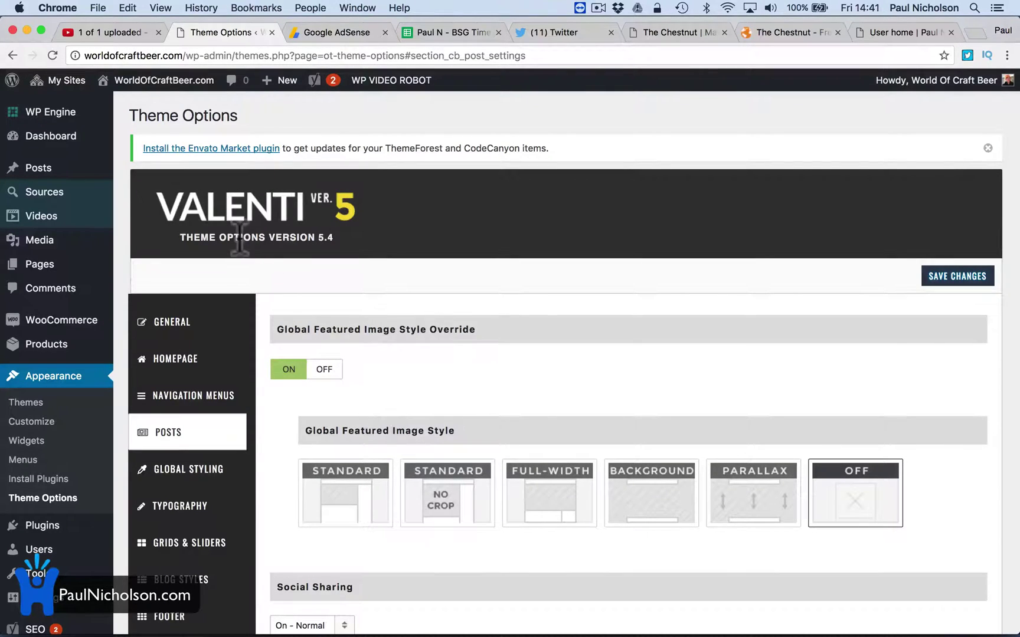
{"action": "mouse_move", "coordinate": [166, 83]}
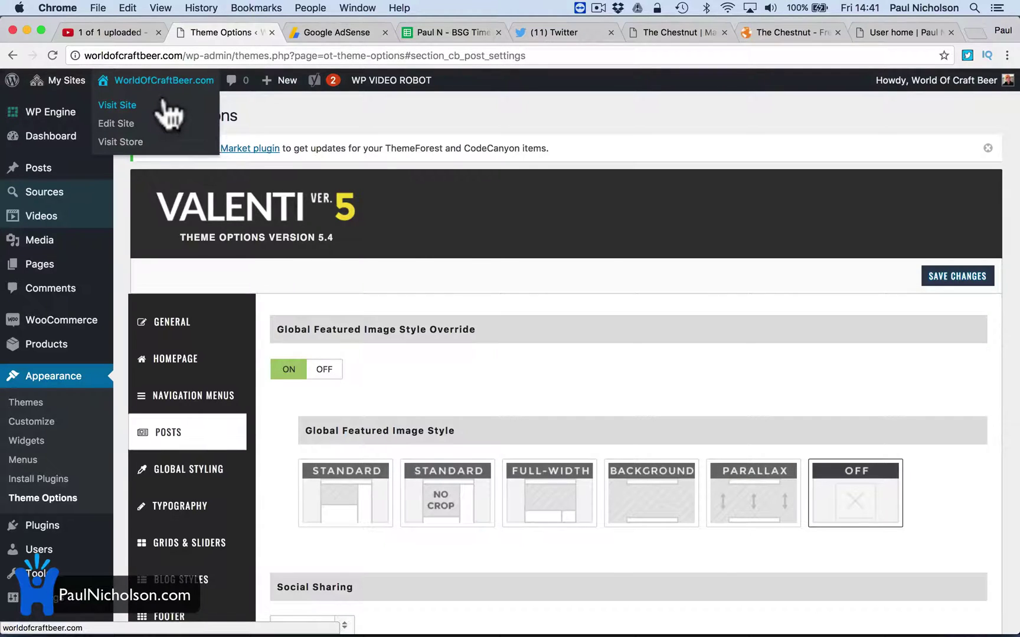
Step: Visit the live site and open the Moor Agent Of Evil Black IPA review, scrolling through it
{"action": "left_click", "coordinate": [163, 105]}
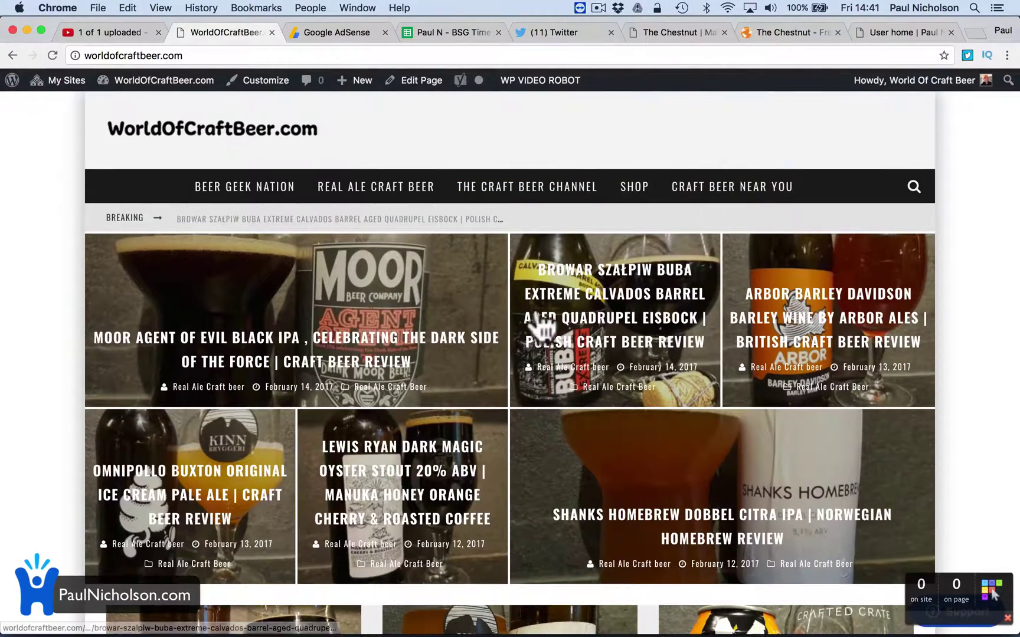
{"action": "scroll", "coordinate": [537, 324], "scroll_direction": "down", "scroll_amount": 10}
{"action": "scroll", "coordinate": [537, 324], "scroll_direction": "up", "scroll_amount": 15}
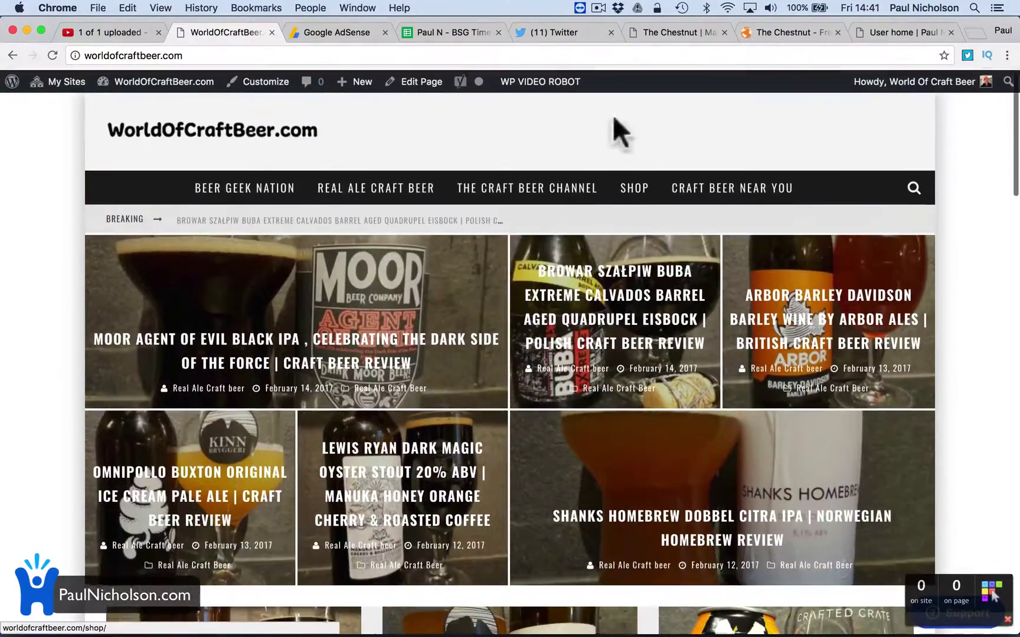
{"action": "left_click", "coordinate": [375, 361]}
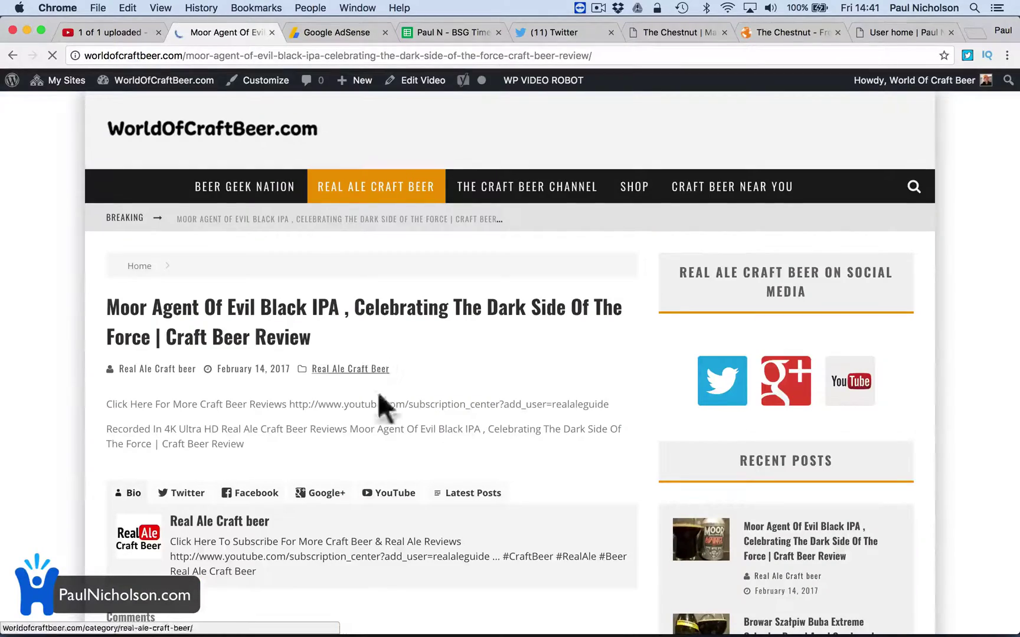
{"action": "scroll", "coordinate": [381, 407], "scroll_direction": "down", "scroll_amount": 6}
{"action": "scroll", "coordinate": [382, 417], "scroll_direction": "up", "scroll_amount": 10}
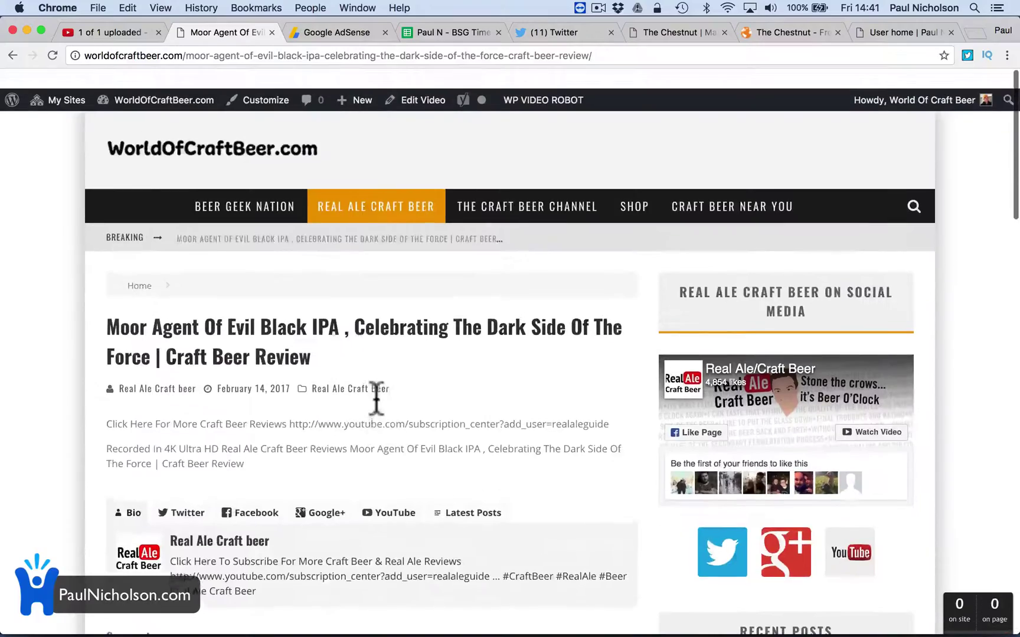
{"action": "scroll", "coordinate": [353, 406], "scroll_direction": "down", "scroll_amount": 6}
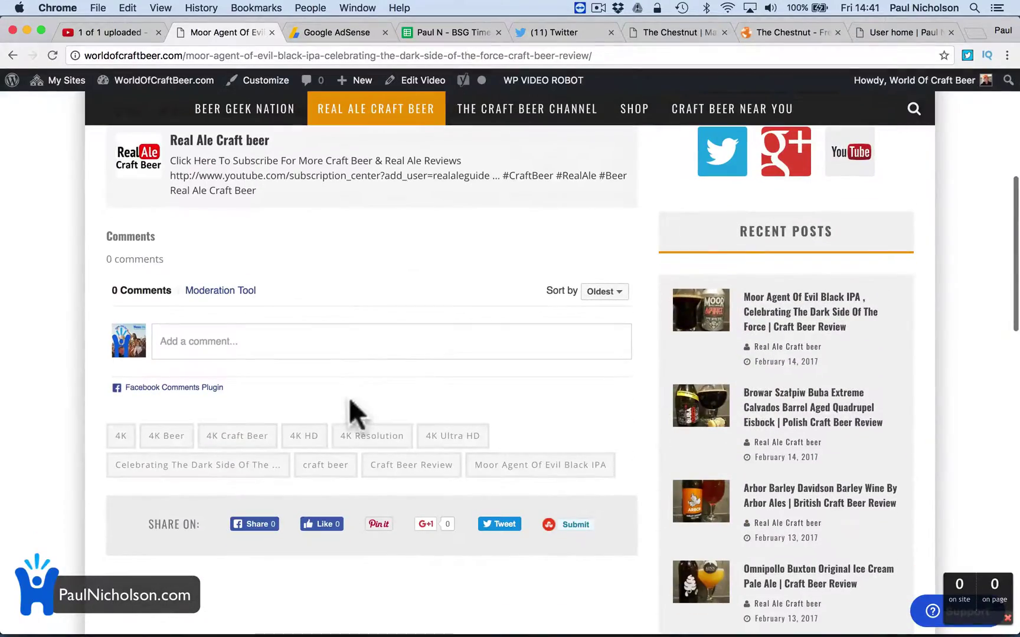
{"action": "scroll", "coordinate": [276, 430], "scroll_direction": "up", "scroll_amount": 15}
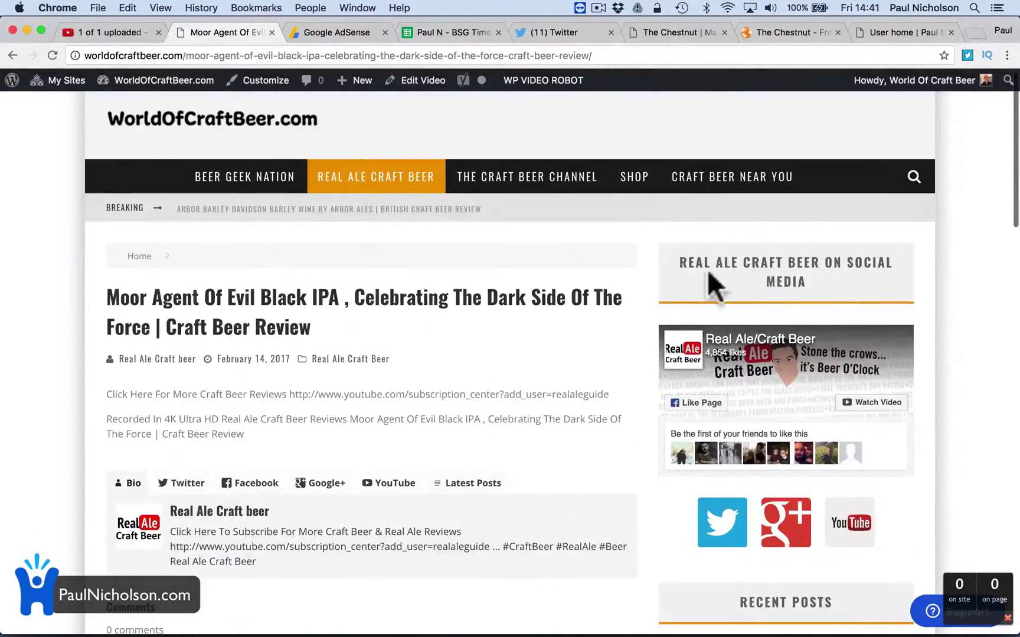
{"action": "scroll", "coordinate": [667, 285], "scroll_direction": "up", "scroll_amount": 1}
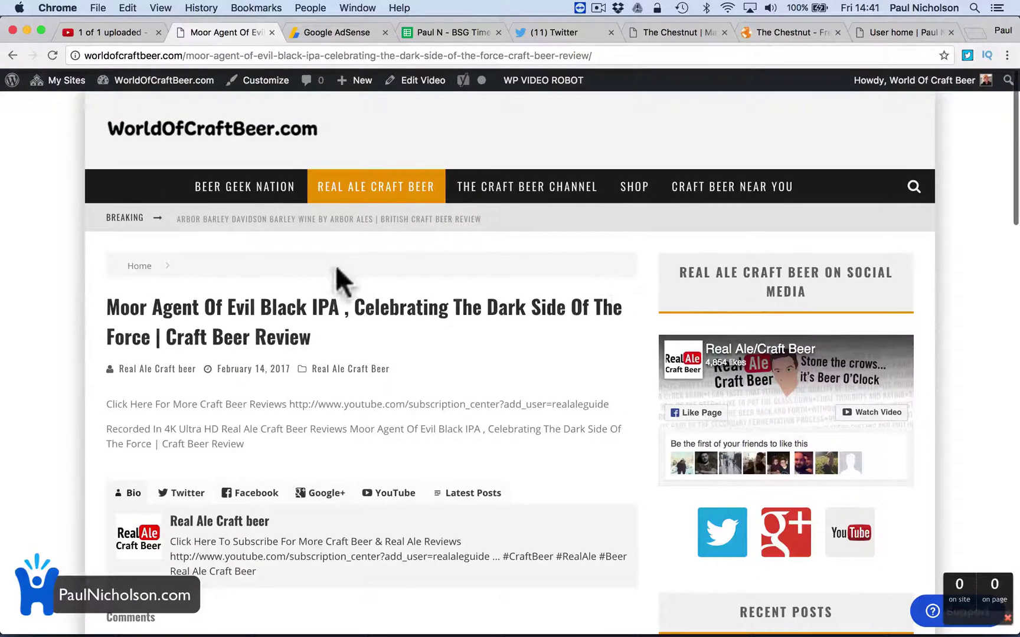
{"action": "scroll", "coordinate": [311, 301], "scroll_direction": "down", "scroll_amount": 1}
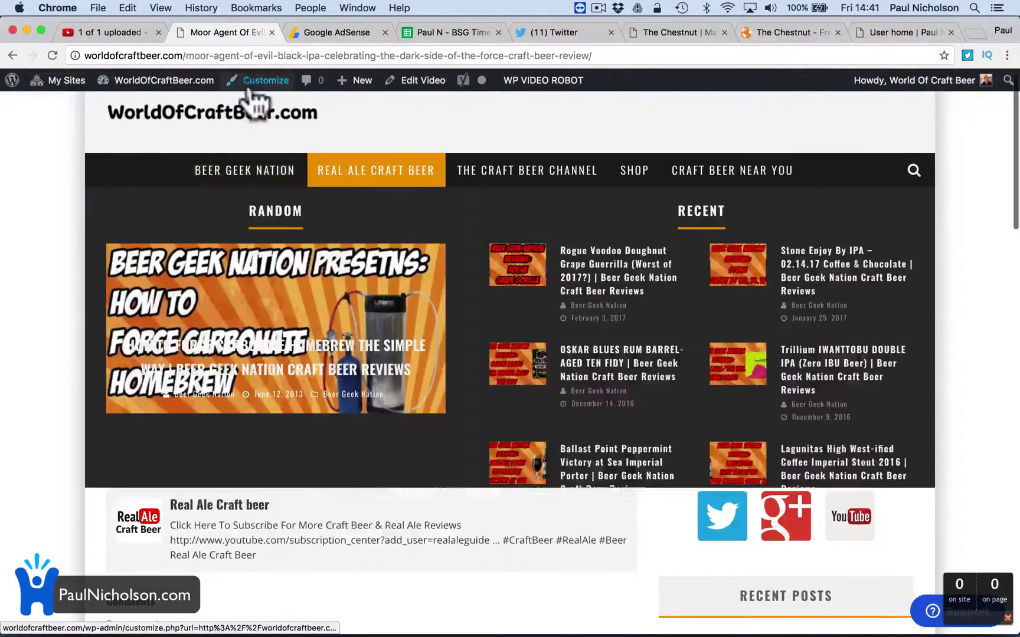
Step: In the Customizer's Real Ale Craft Beer sidebar, browse the Add a Widget list to Text
{"action": "left_click", "coordinate": [260, 80]}
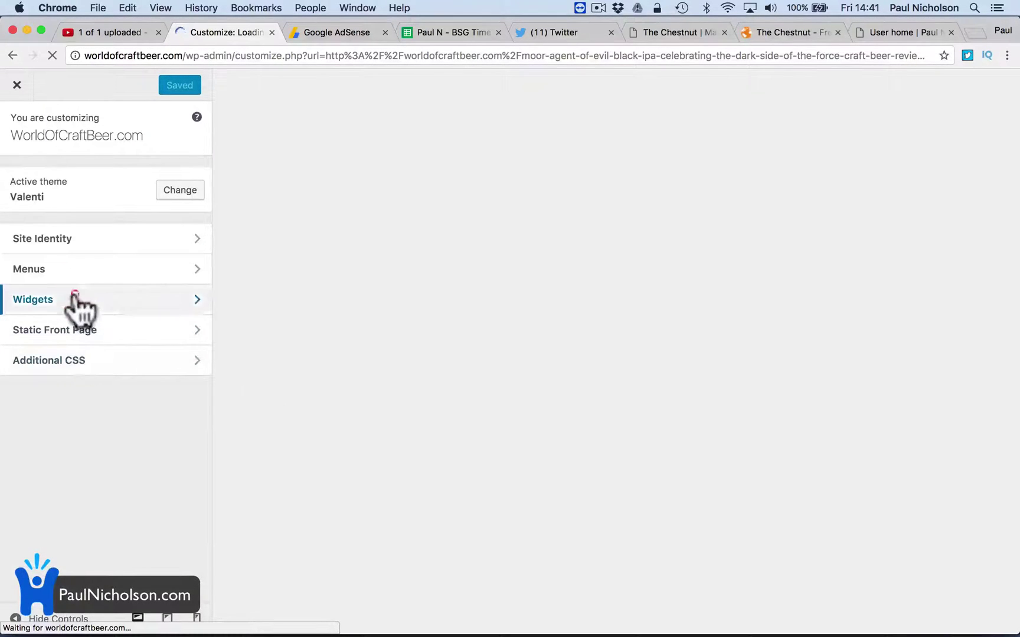
{"action": "left_click", "coordinate": [75, 295]}
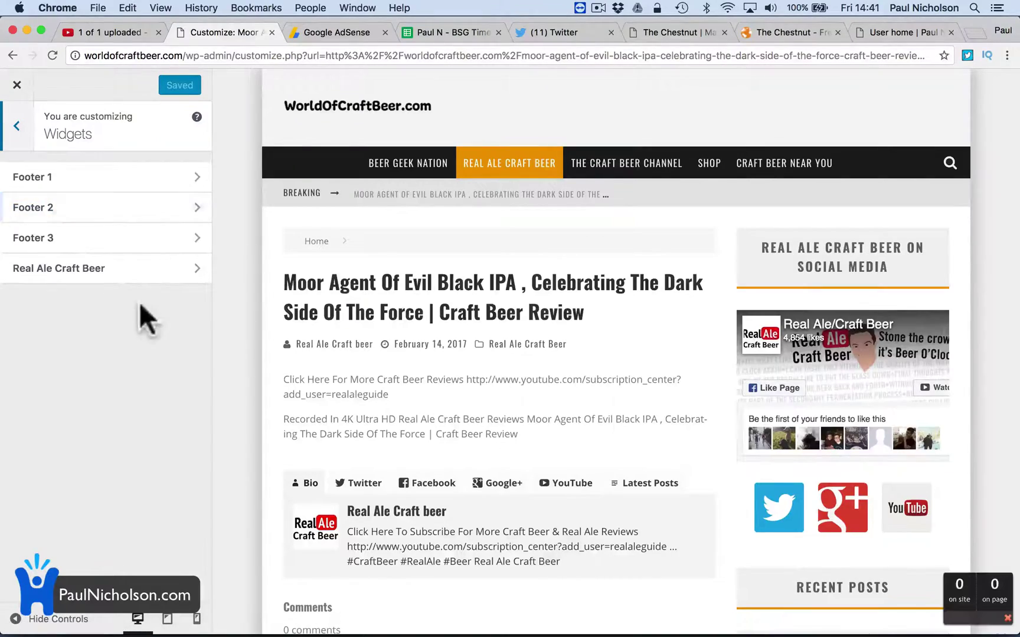
{"action": "left_click", "coordinate": [112, 270]}
{"action": "left_click", "coordinate": [149, 369]}
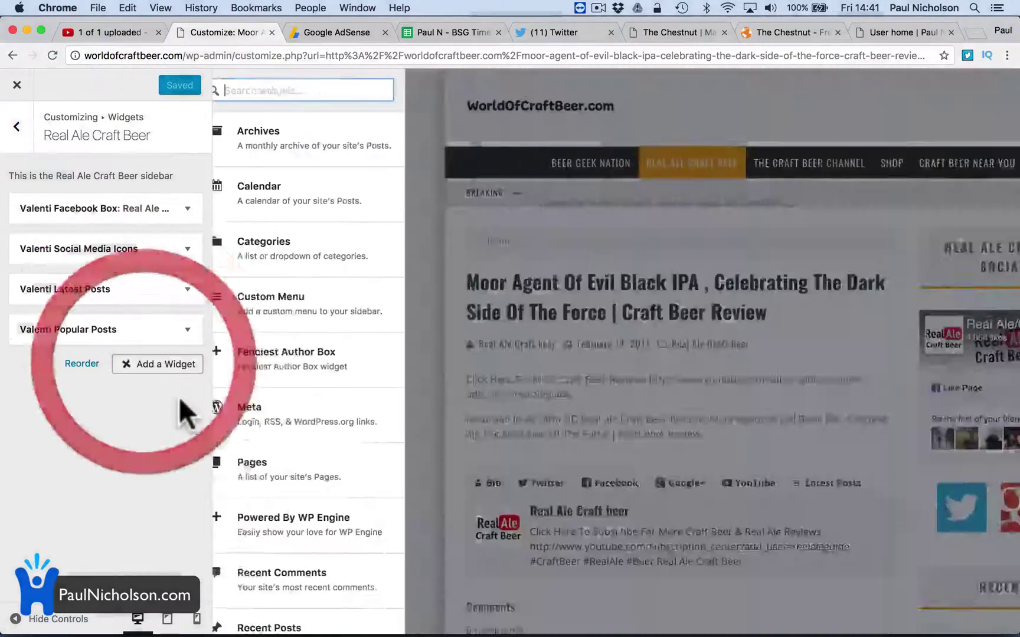
{"action": "scroll", "coordinate": [282, 492], "scroll_direction": "down", "scroll_amount": 10}
{"action": "scroll", "coordinate": [282, 492], "scroll_direction": "down", "scroll_amount": 6}
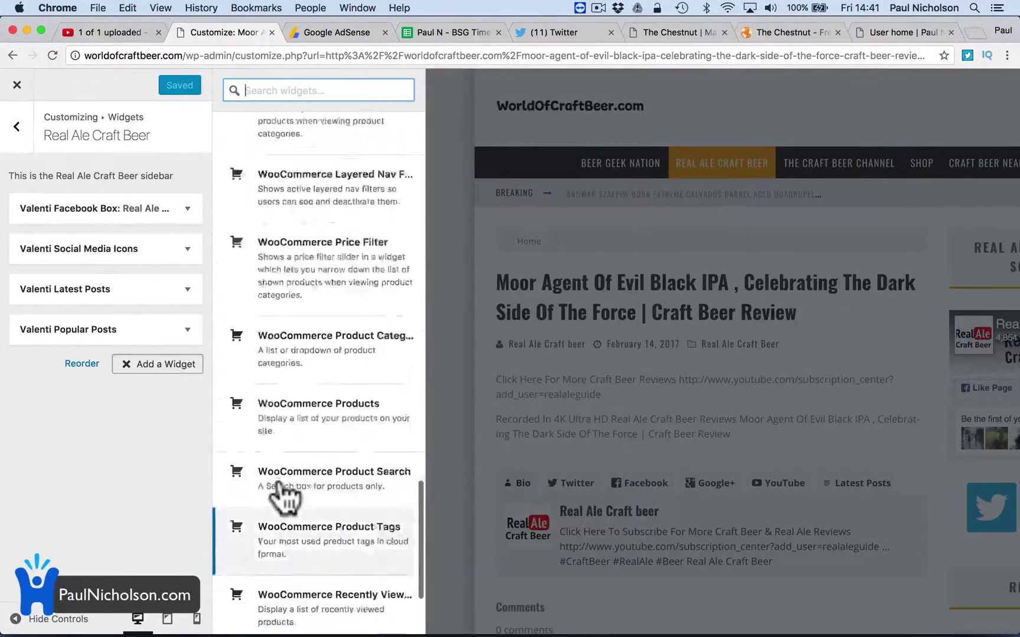
{"action": "scroll", "coordinate": [281, 496], "scroll_direction": "up", "scroll_amount": 11}
{"action": "scroll", "coordinate": [282, 496], "scroll_direction": "up", "scroll_amount": 10}
{"action": "scroll", "coordinate": [286, 498], "scroll_direction": "up", "scroll_amount": 3}
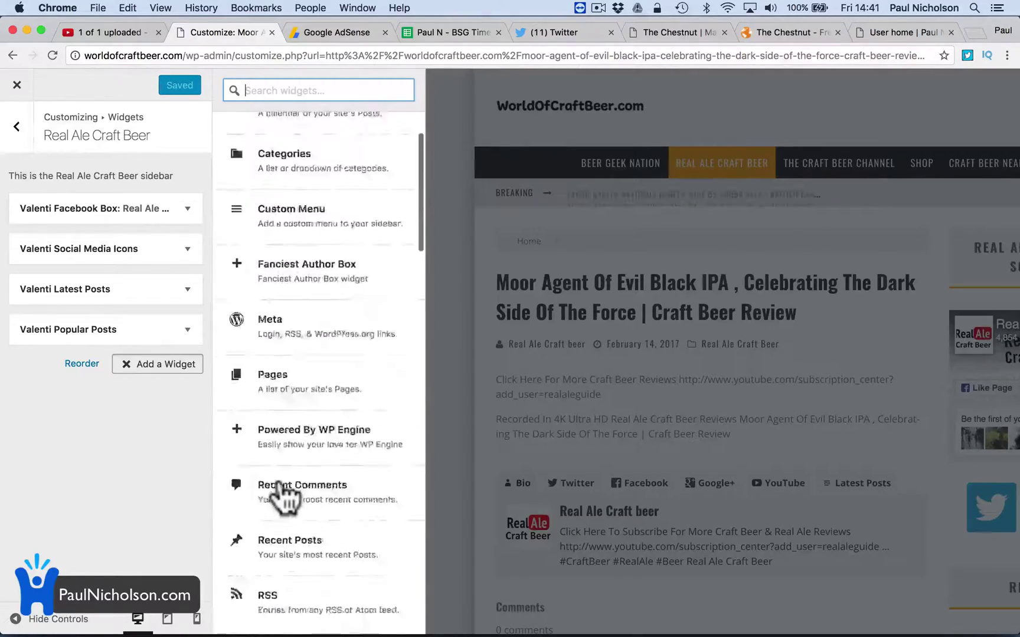
{"action": "scroll", "coordinate": [283, 513], "scroll_direction": "down", "scroll_amount": 6}
Step: Add a Text widget holding the AdSense code, move it to the sidebar top, and publish
{"action": "left_click", "coordinate": [274, 538]}
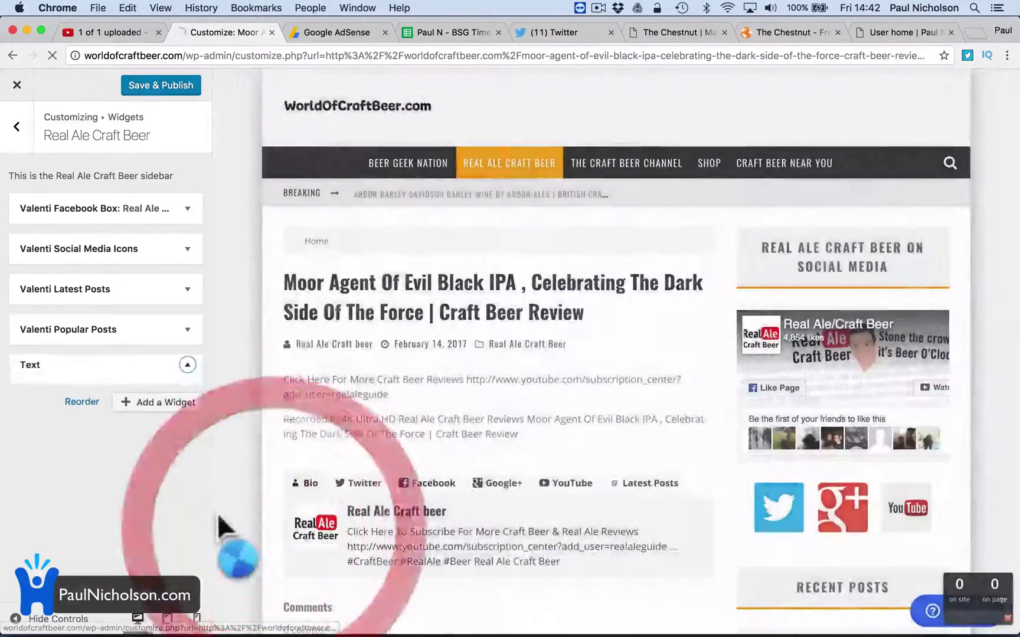
{"action": "left_click", "coordinate": [80, 462]}
{"action": "key", "text": "super+v"}
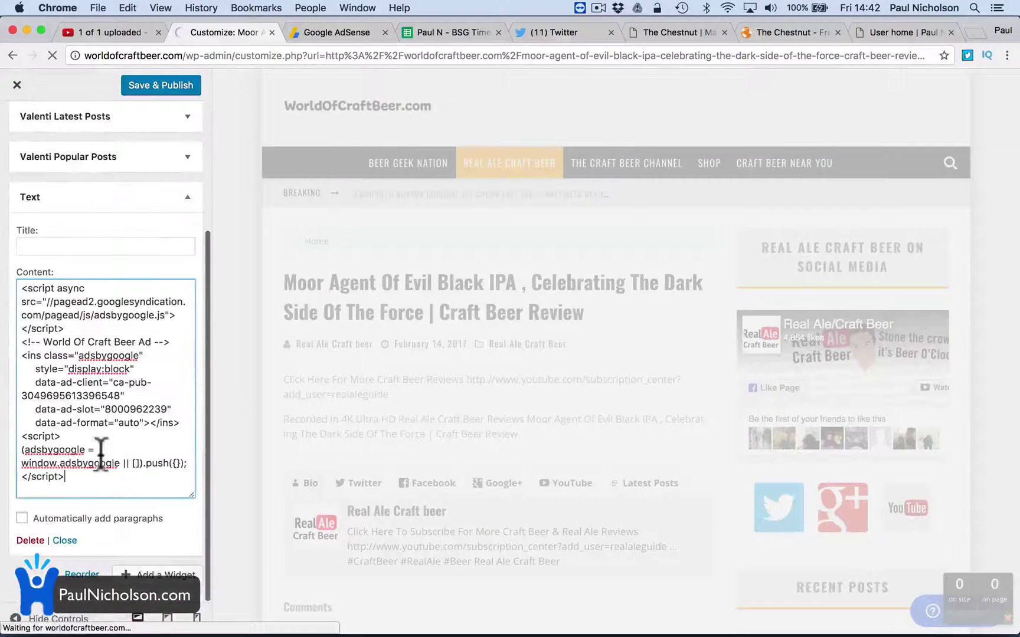
{"action": "left_click_drag", "start_coordinate": [68, 140], "coordinate": [57, 182]}
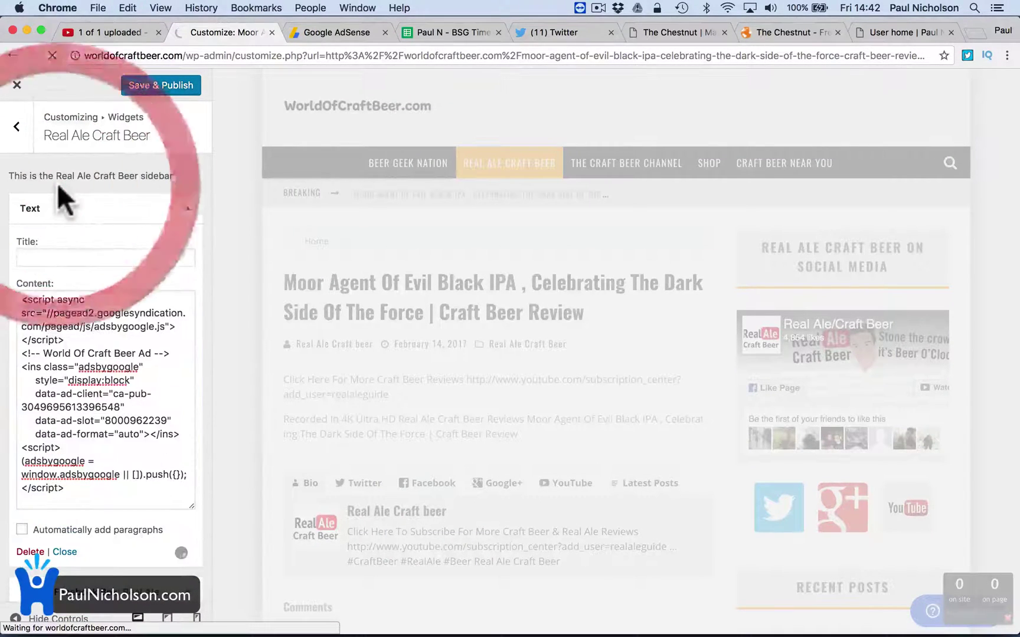
{"action": "left_click", "coordinate": [65, 552]}
{"action": "left_click", "coordinate": [155, 85]}
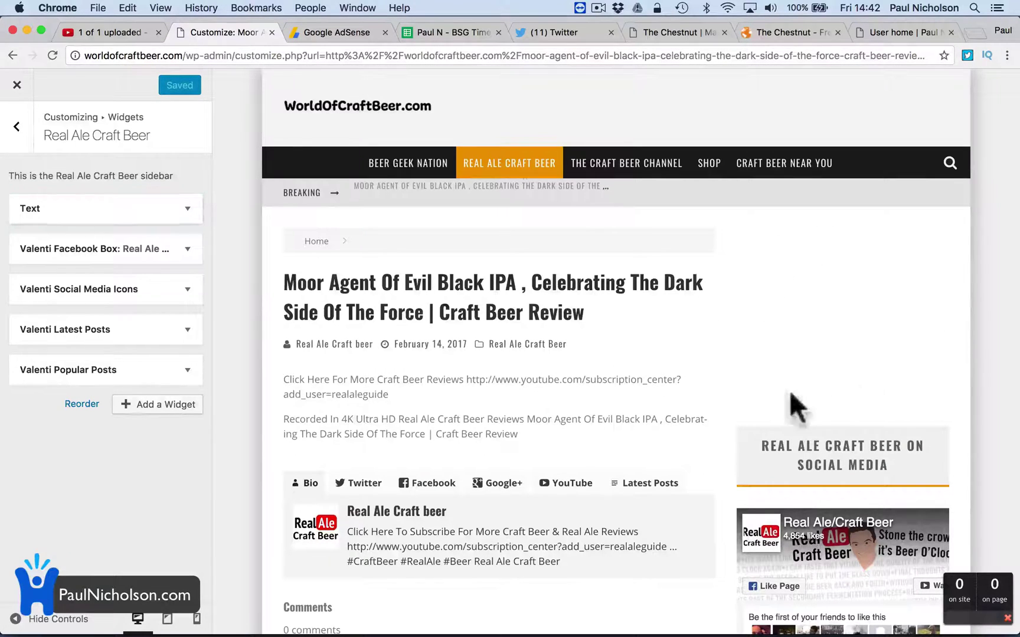
Step: Exit the Customizer, load wocbeer.com in Safari, and open the Moor Agent Of Evil Black IPA review
{"action": "left_click", "coordinate": [17, 85]}
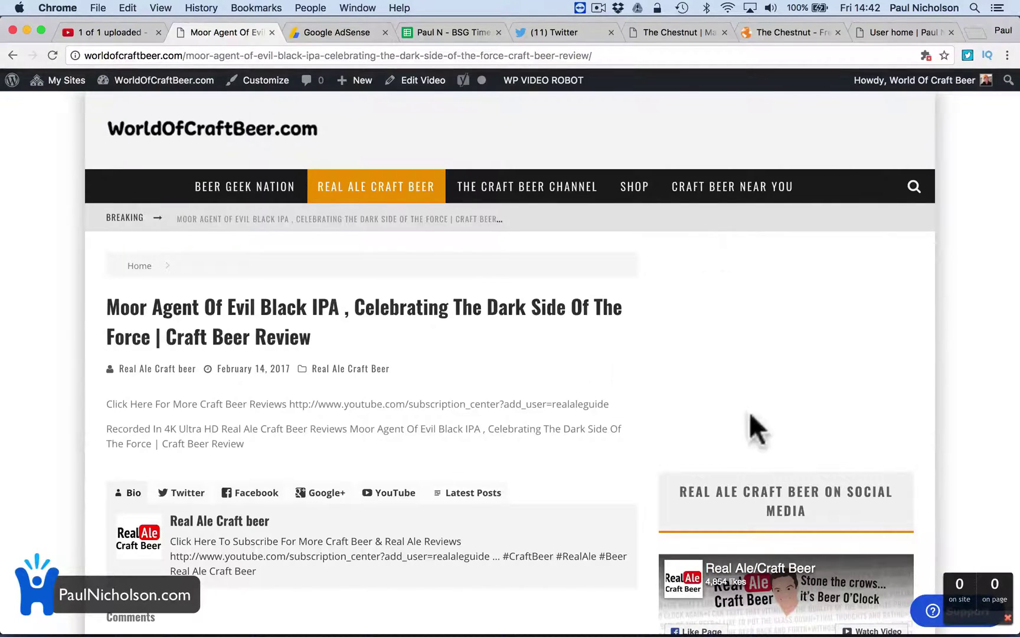
{"action": "left_click", "coordinate": [416, 615]}
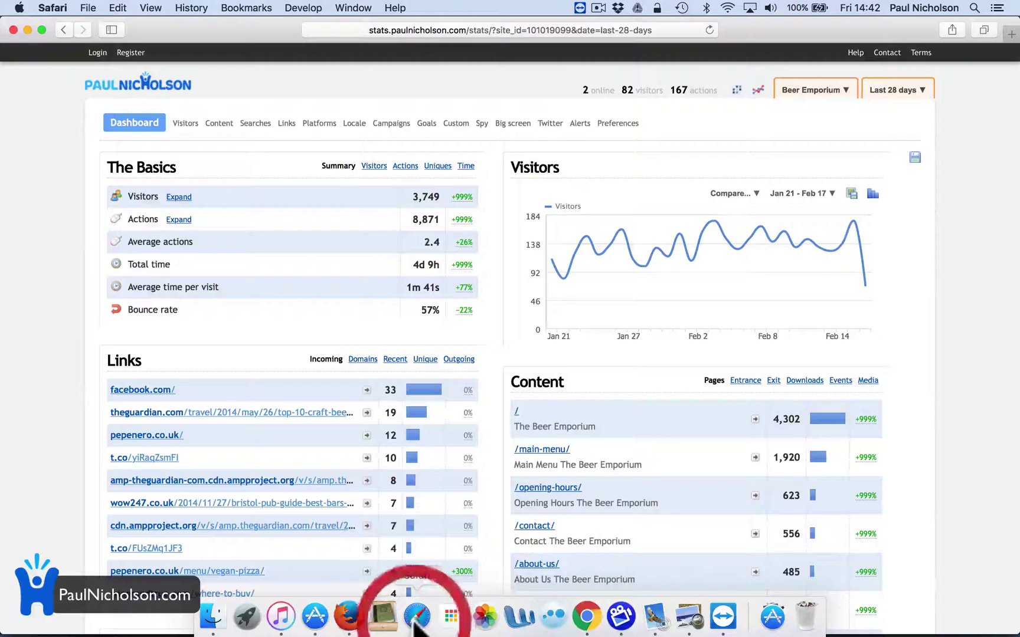
{"action": "left_click", "coordinate": [389, 24]}
{"action": "type", "text": "wocbeer.com"}
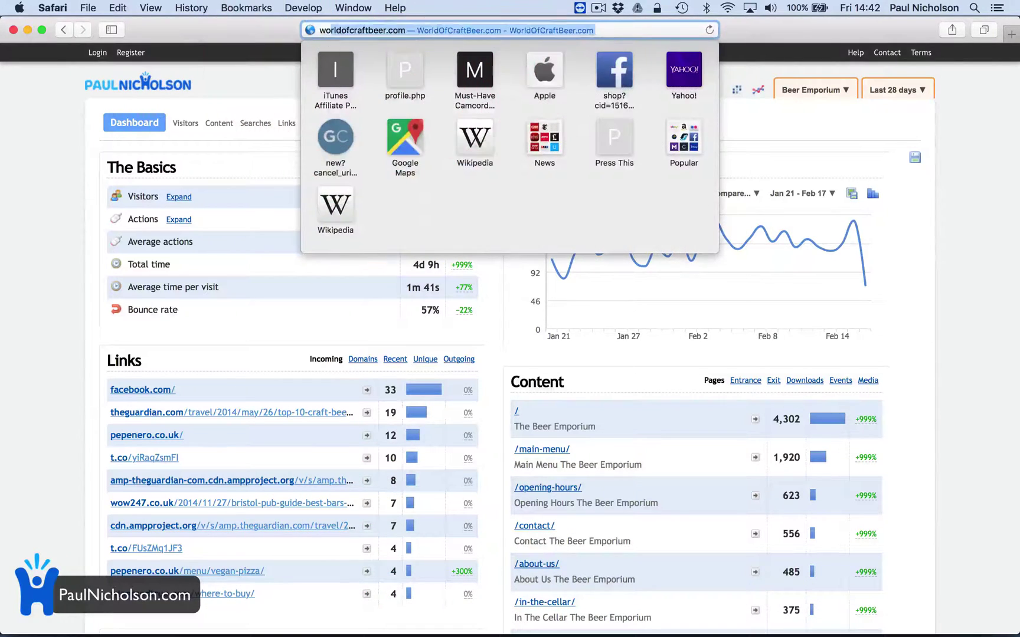
{"action": "key", "text": "Return"}
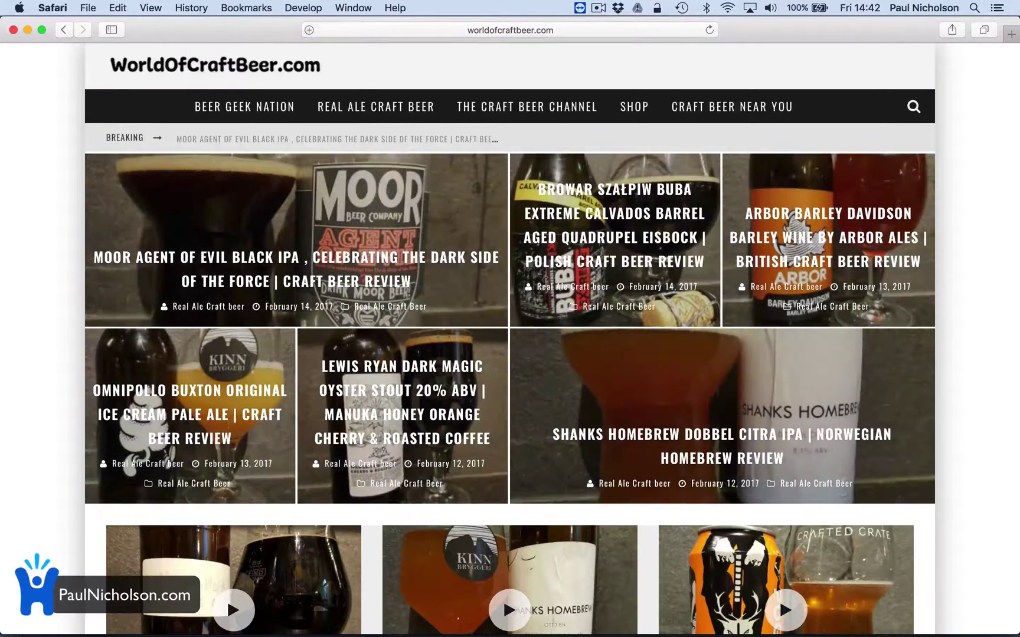
{"action": "left_click", "coordinate": [708, 29]}
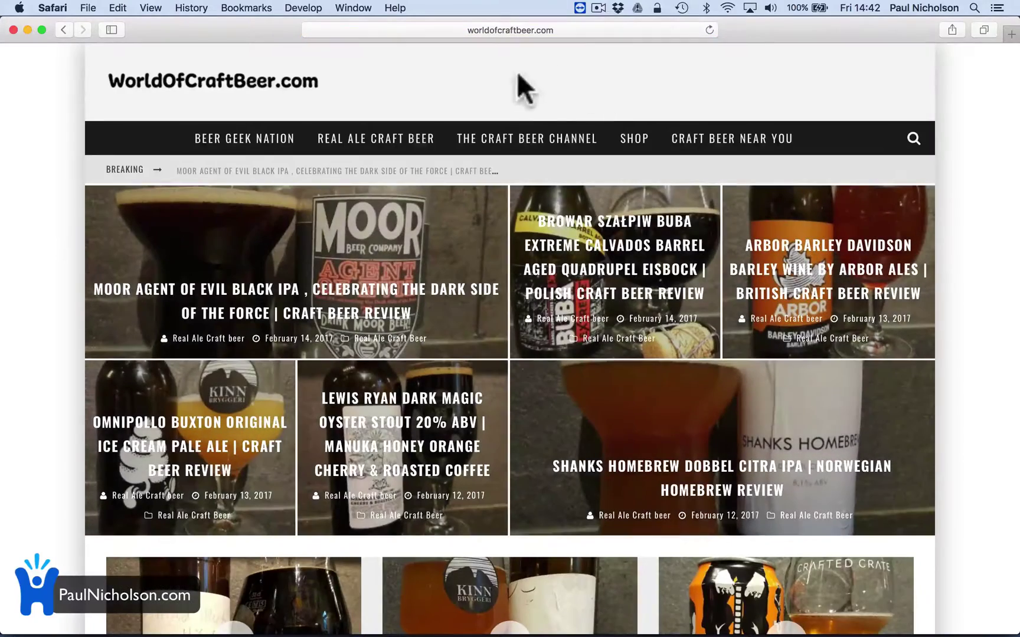
{"action": "left_click", "coordinate": [319, 273]}
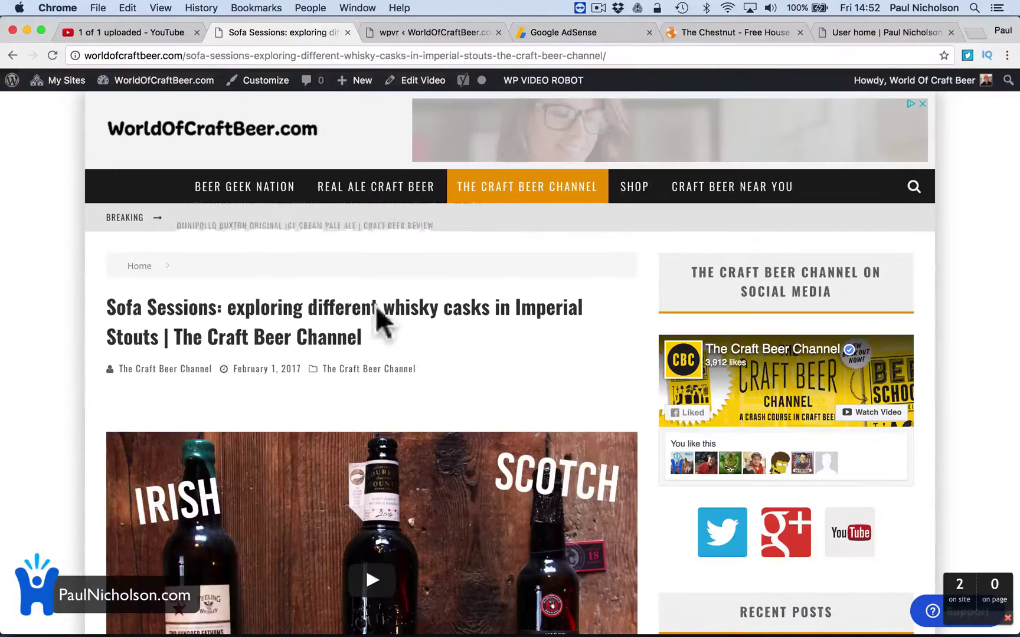
Step: Go from the homepage through the Real Ale Craft Beer category to the Moor Agent post
{"action": "left_click", "coordinate": [269, 136]}
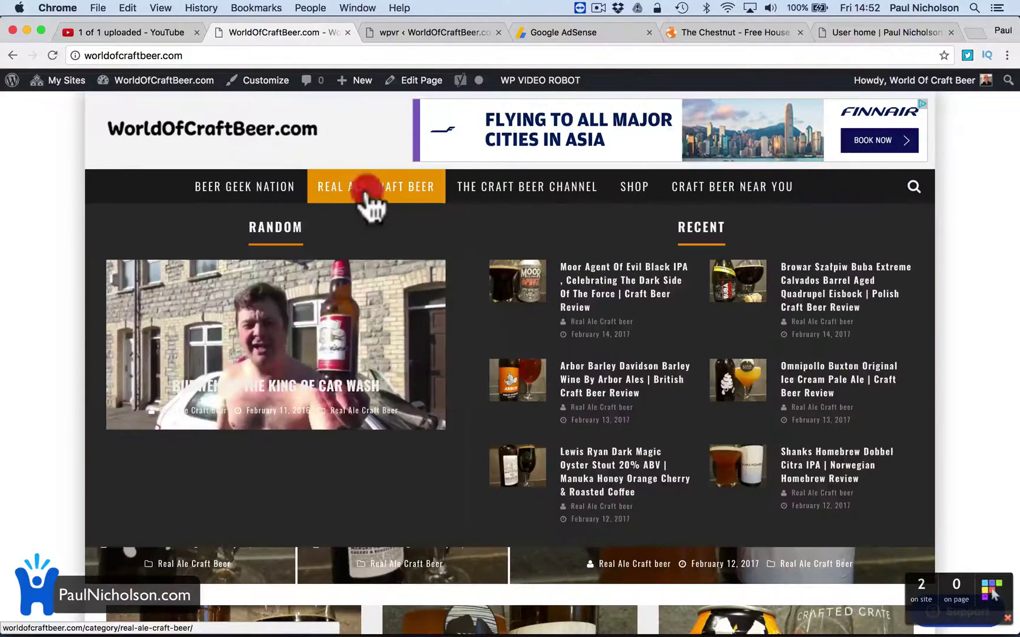
{"action": "left_click", "coordinate": [371, 201]}
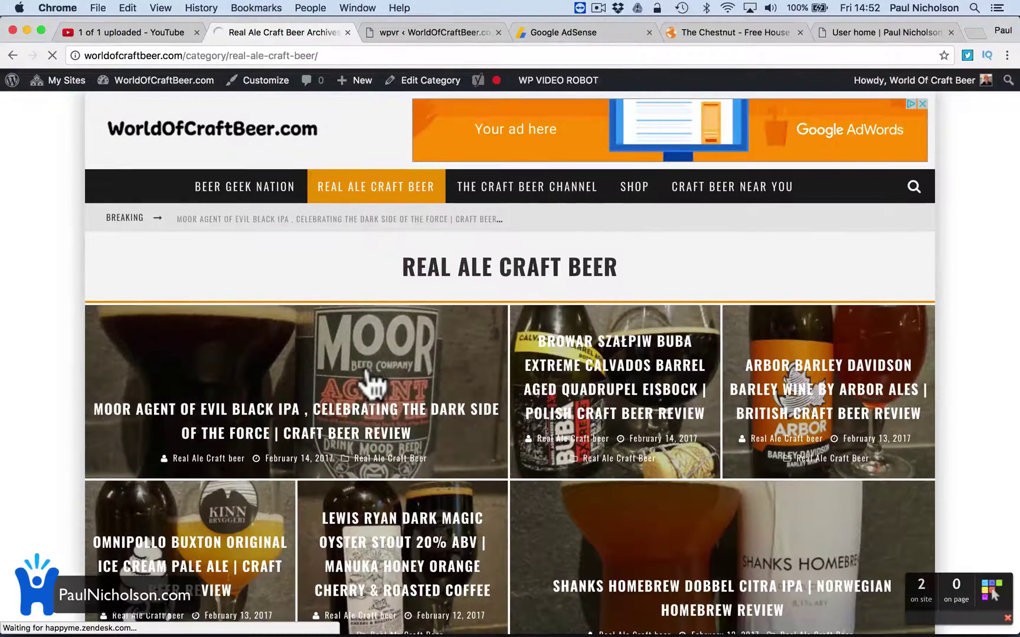
{"action": "left_click", "coordinate": [371, 383]}
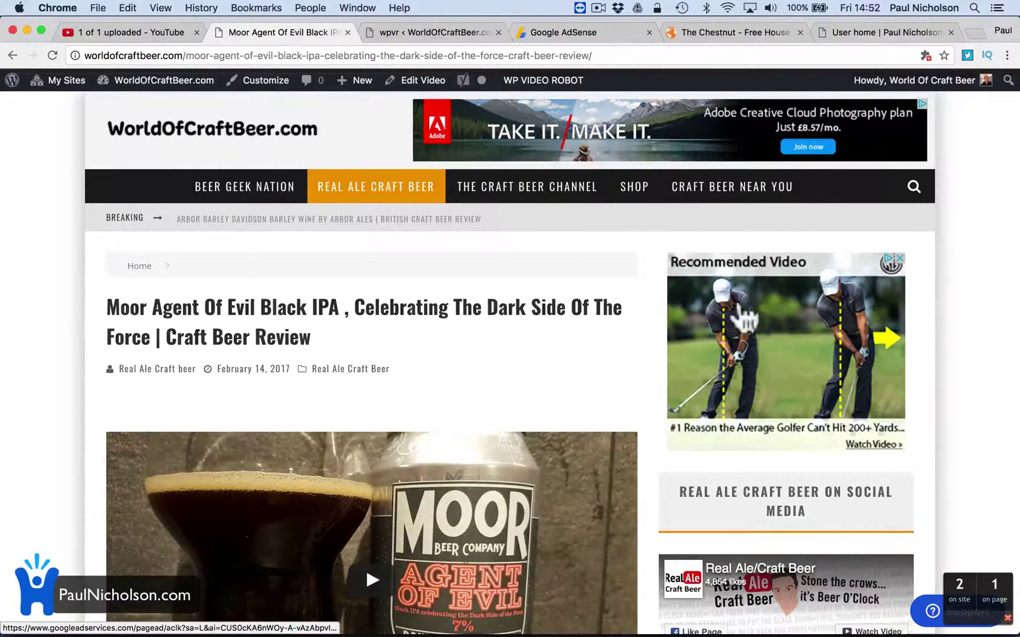
Step: Check the header, sidebar and below-post ads, then show the AdSense ad units list
{"action": "scroll", "coordinate": [355, 274], "scroll_direction": "down", "scroll_amount": 12}
{"action": "scroll", "coordinate": [355, 274], "scroll_direction": "down", "scroll_amount": 7}
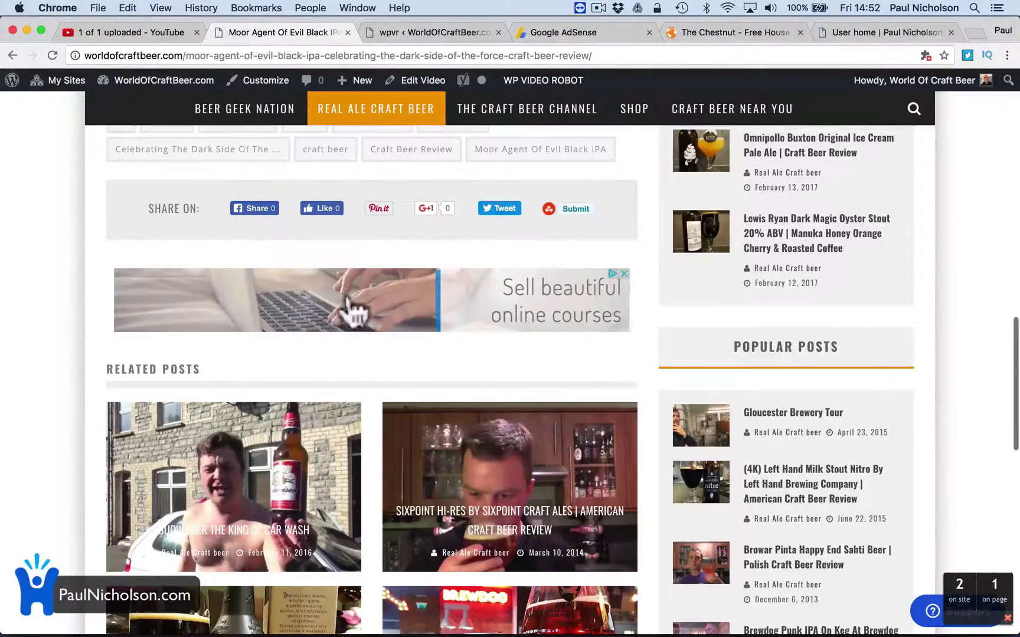
{"action": "scroll", "coordinate": [391, 343], "scroll_direction": "up", "scroll_amount": 20}
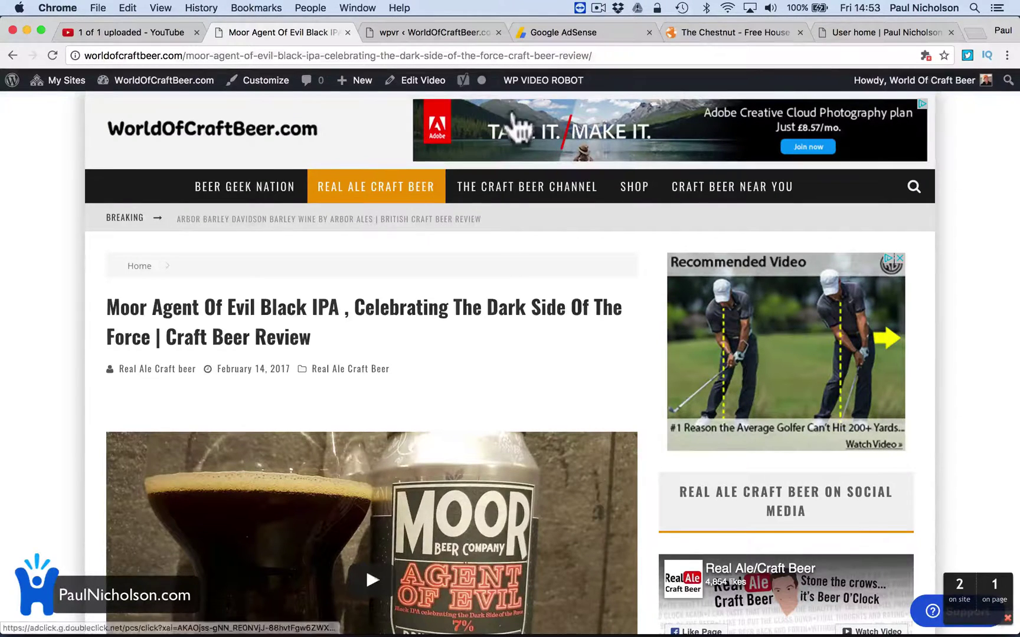
{"action": "left_click", "coordinate": [559, 32]}
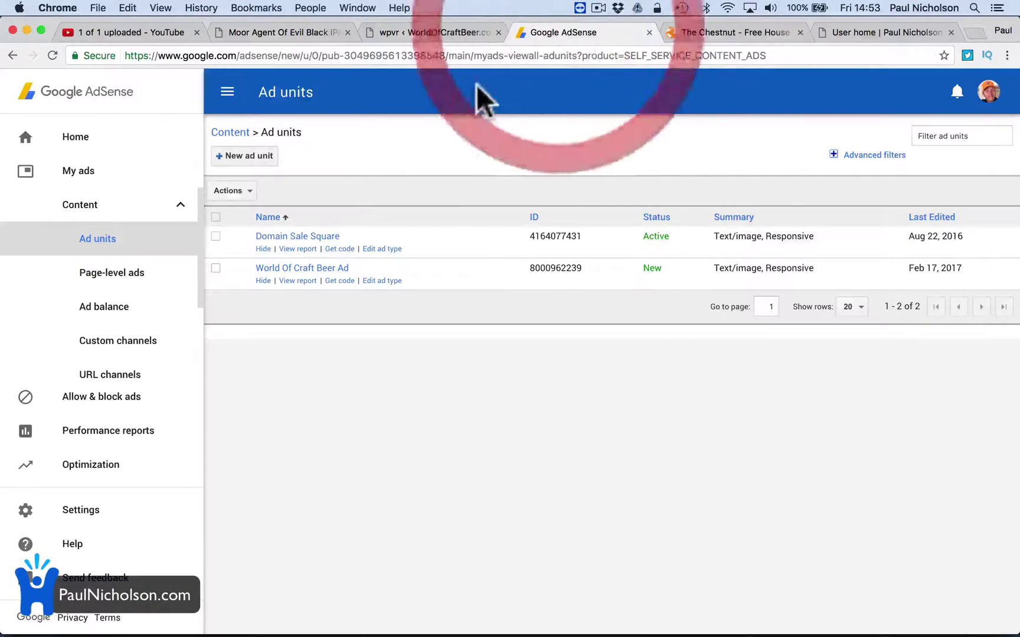
{"action": "left_click", "coordinate": [54, 54]}
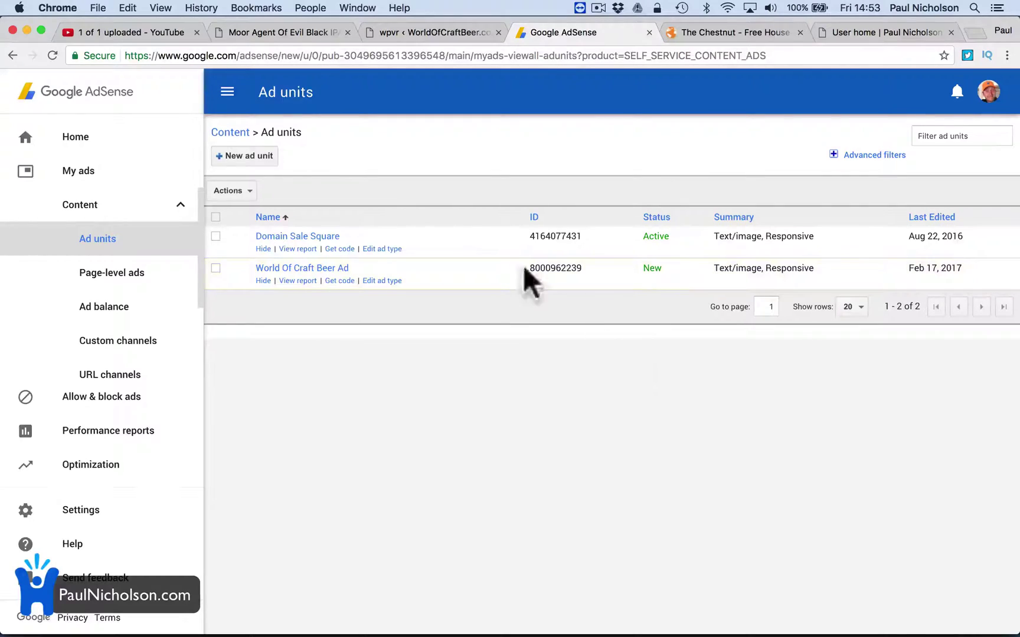
{"action": "left_click", "coordinate": [384, 33]}
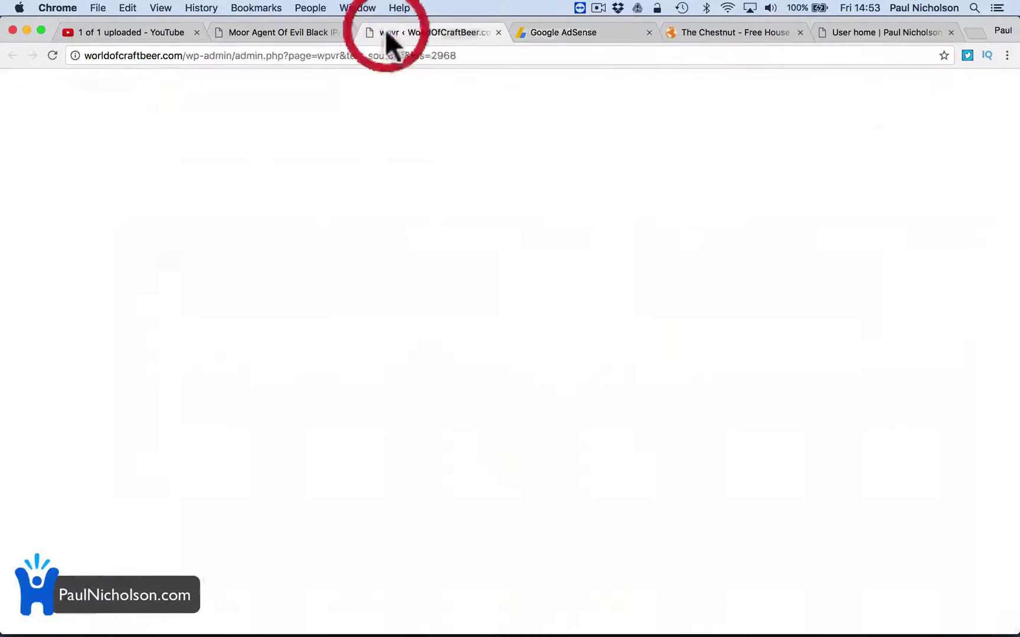
{"action": "mouse_move", "coordinate": [391, 80]}
{"action": "left_click", "coordinate": [253, 32]}
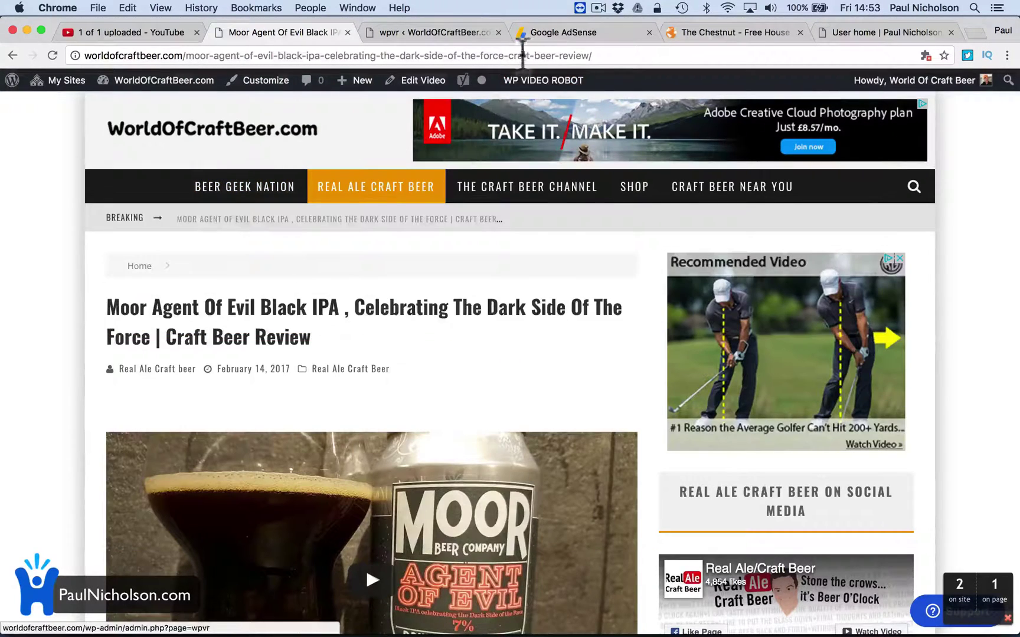
{"action": "left_click", "coordinate": [534, 32]}
{"action": "left_click", "coordinate": [112, 173]}
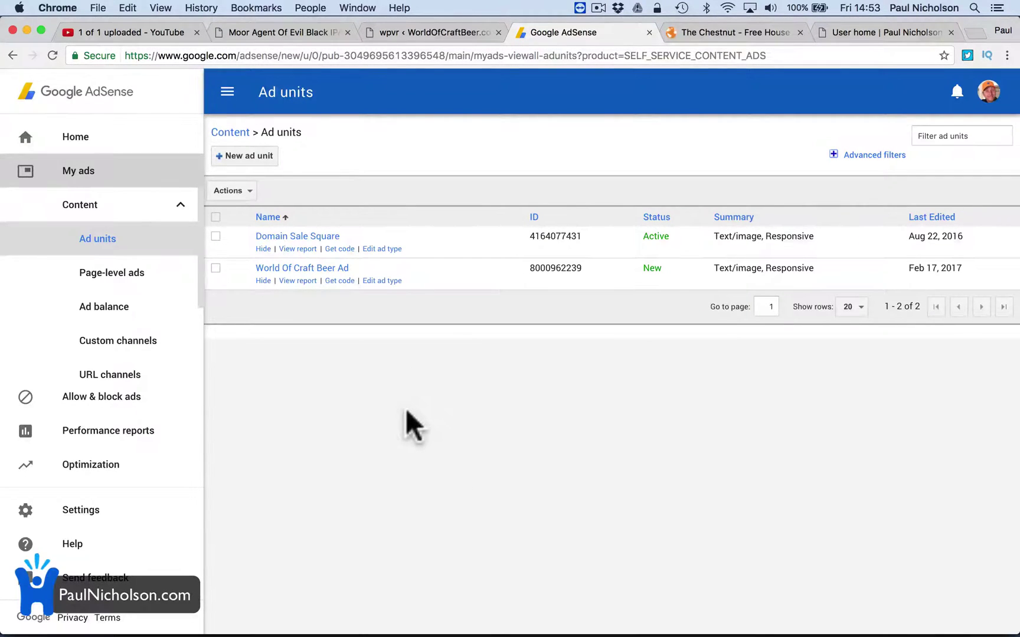
Step: Return to the live Moor Agent Of Evil Black IPA post showing its header ad
{"action": "left_click", "coordinate": [415, 29]}
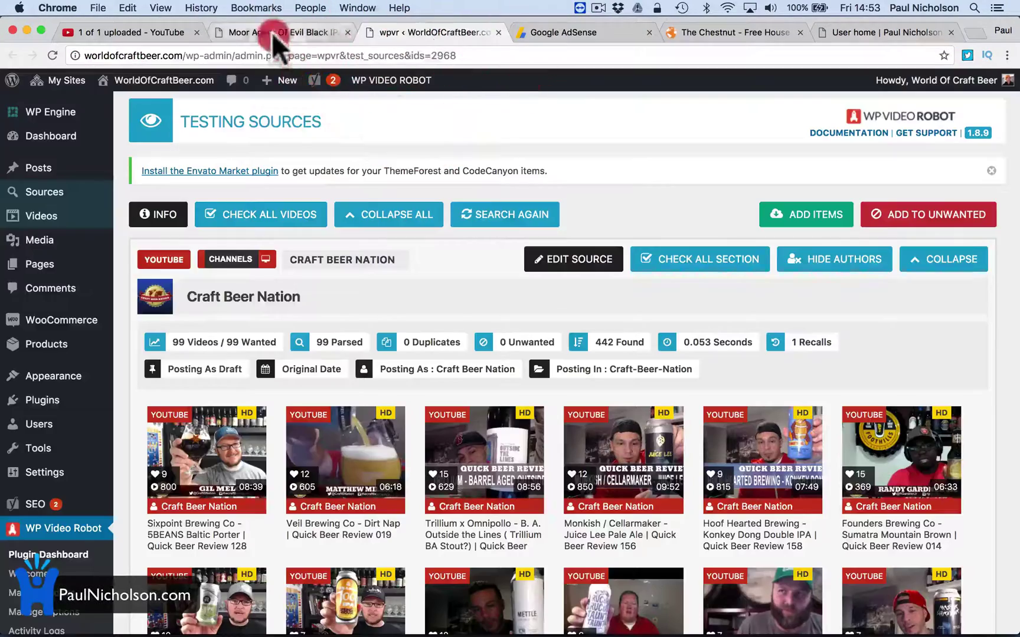
{"action": "left_click", "coordinate": [270, 33]}
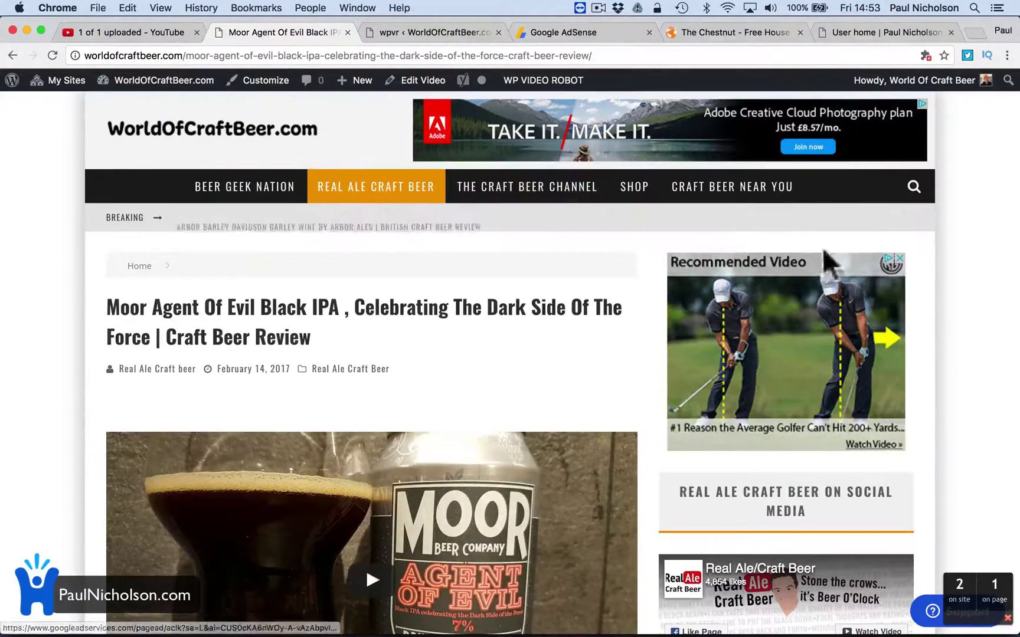